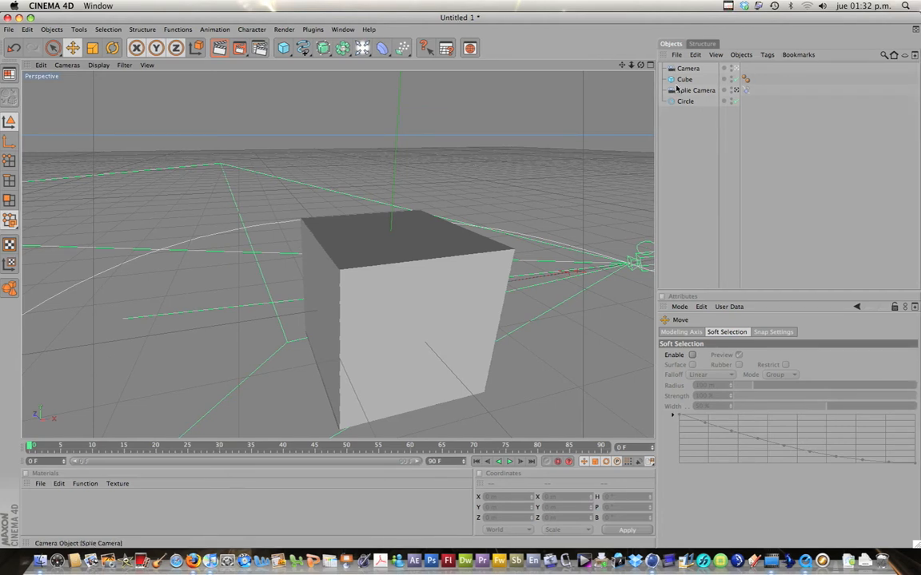
pyautogui.moveTo(35, 447)
pyautogui.mouseDown()
pyautogui.moveTo(176, 446)
pyautogui.moveTo(30, 447)
pyautogui.mouseUp()
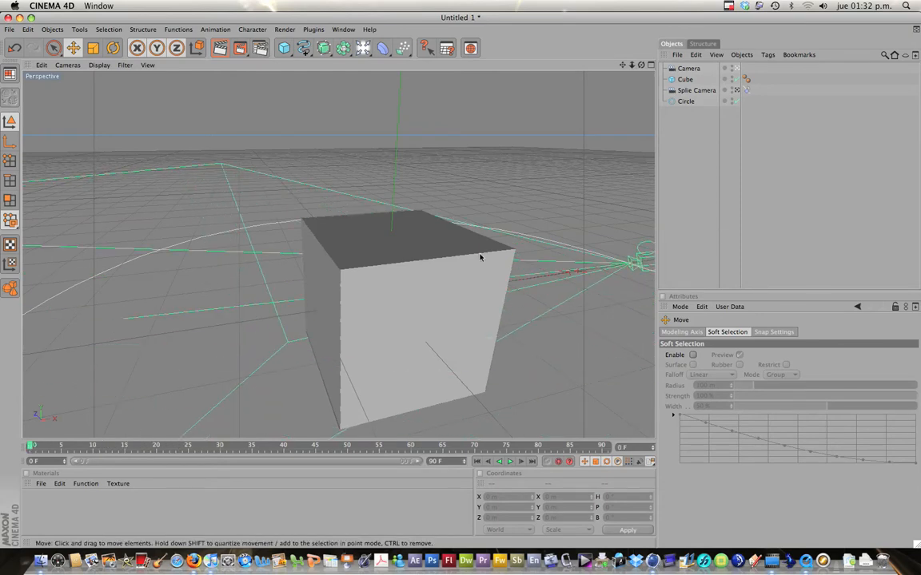
pyautogui.click(692, 90)
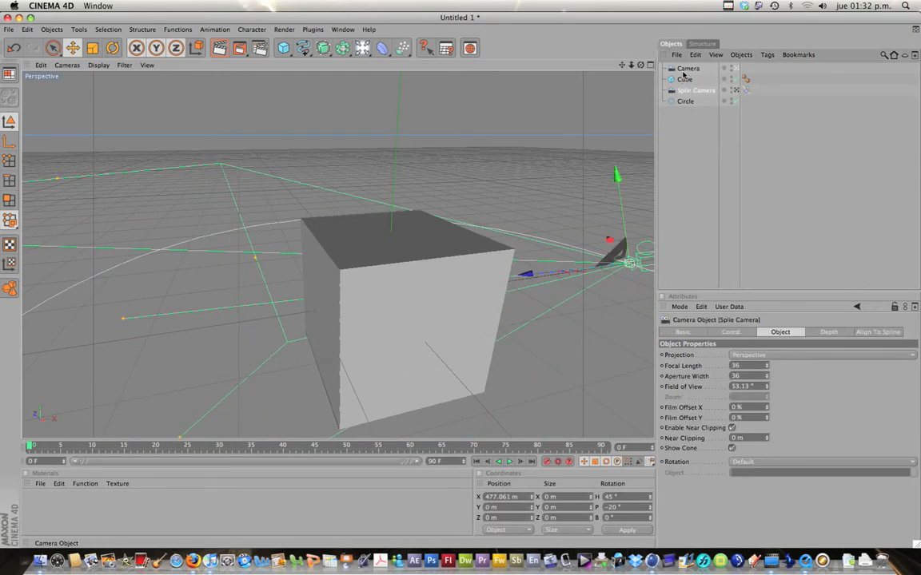
pyautogui.click(685, 70)
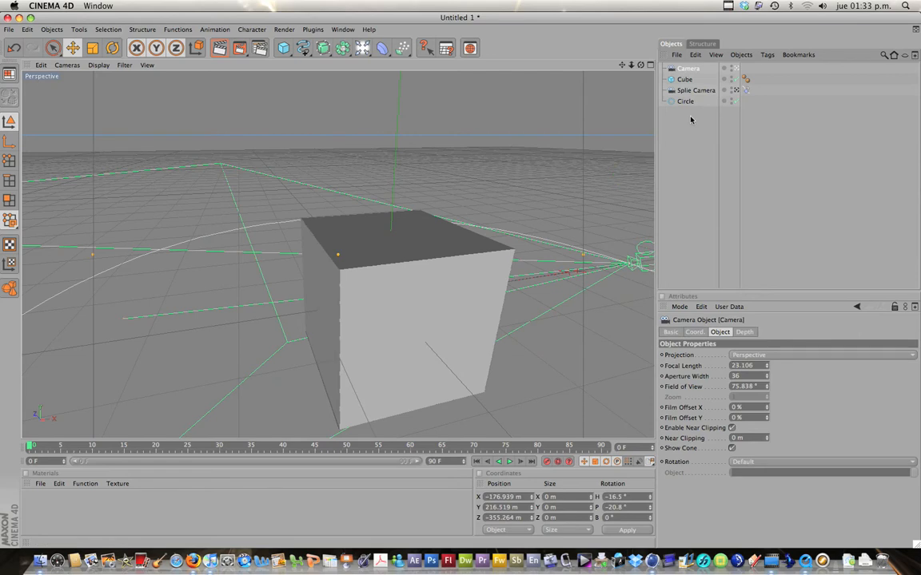
pyautogui.click(691, 117)
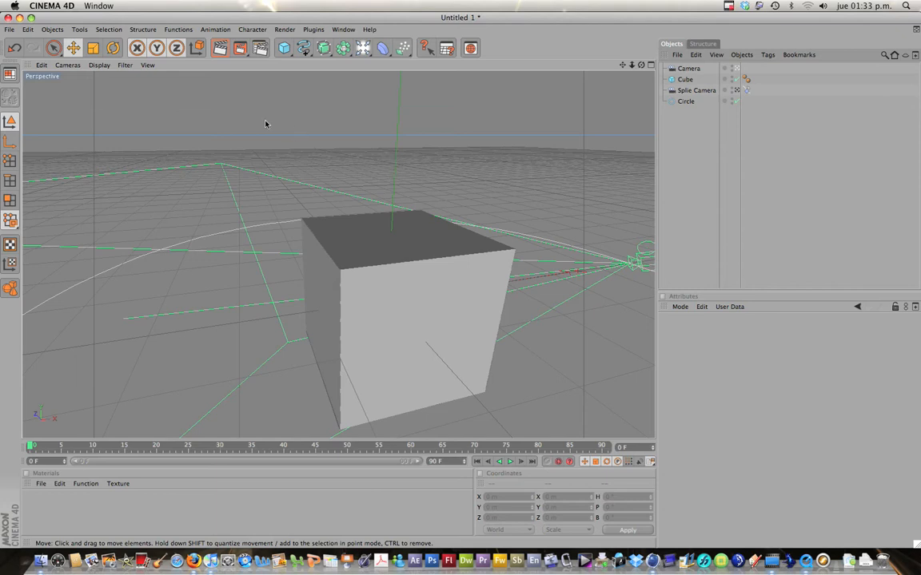
# Start a new empty scene and add a cube primitive to it
pyautogui.click(10, 30)
pyautogui.click(22, 40)
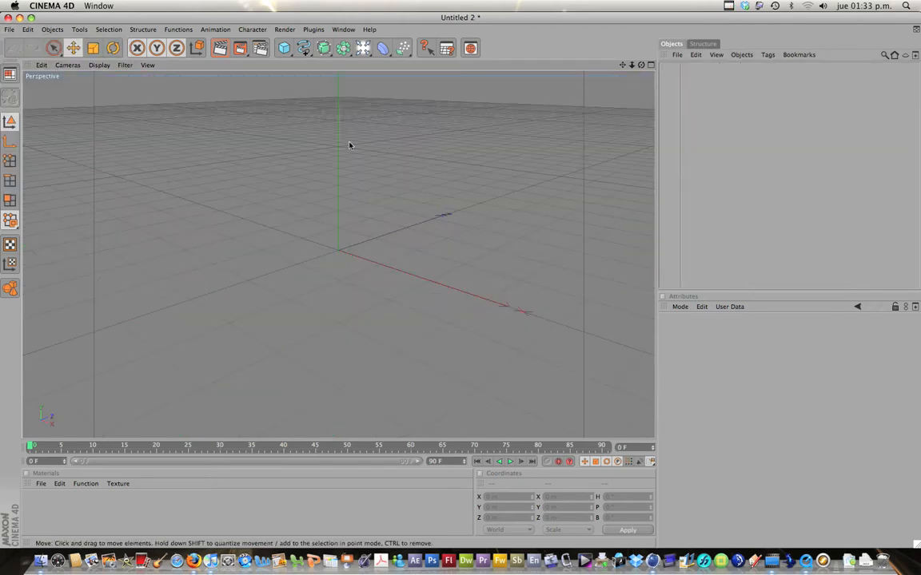
pyautogui.click(284, 48)
pyautogui.click(297, 57)
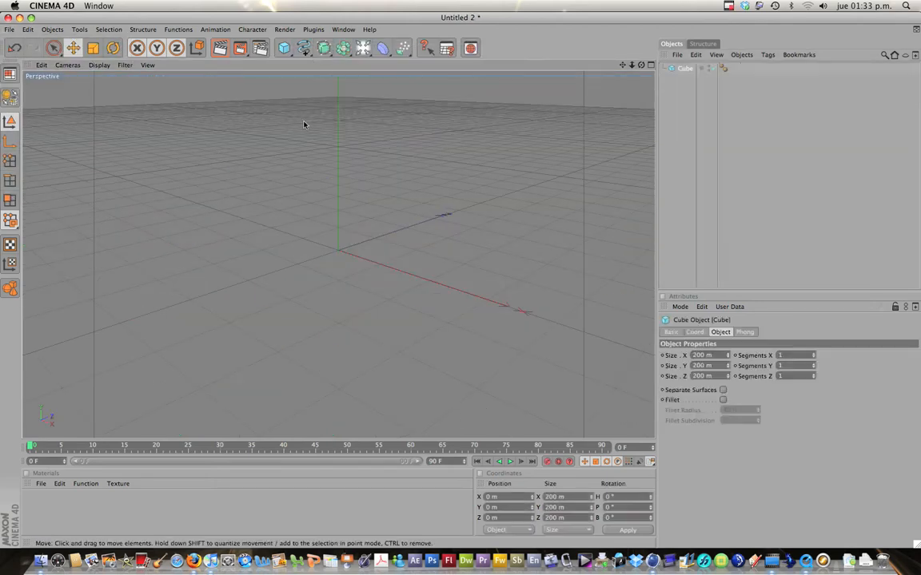
# Resize the cube to about 182 m in X and 178 m in Y, and lower it to about -3 m in Y
pyautogui.moveTo(380, 265); pyautogui.dragTo(461, 283)
pyautogui.moveTo(339, 197)
pyautogui.mouseDown()
pyautogui.moveTo(461, 283)
pyautogui.moveTo(340, 202)
pyautogui.mouseUp()
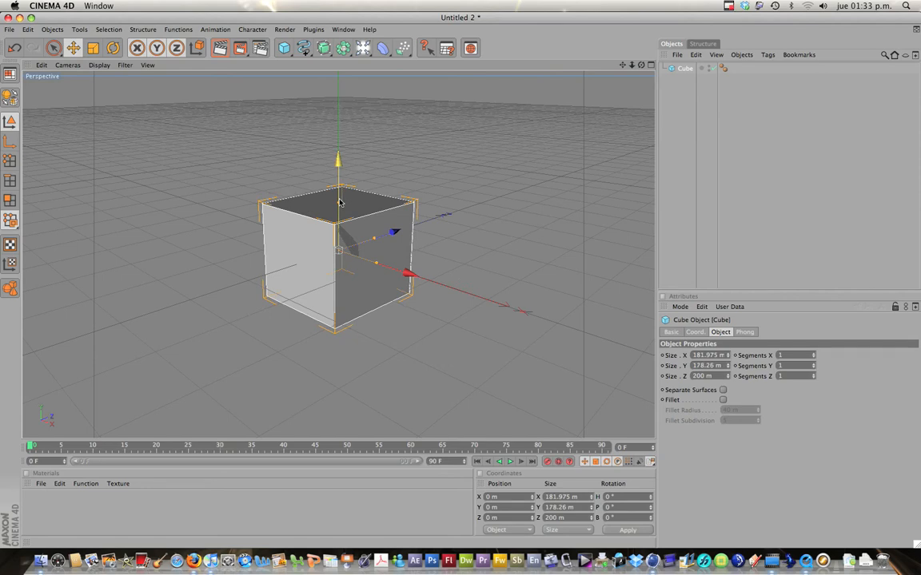
pyautogui.moveTo(337, 164); pyautogui.dragTo(338, 167)
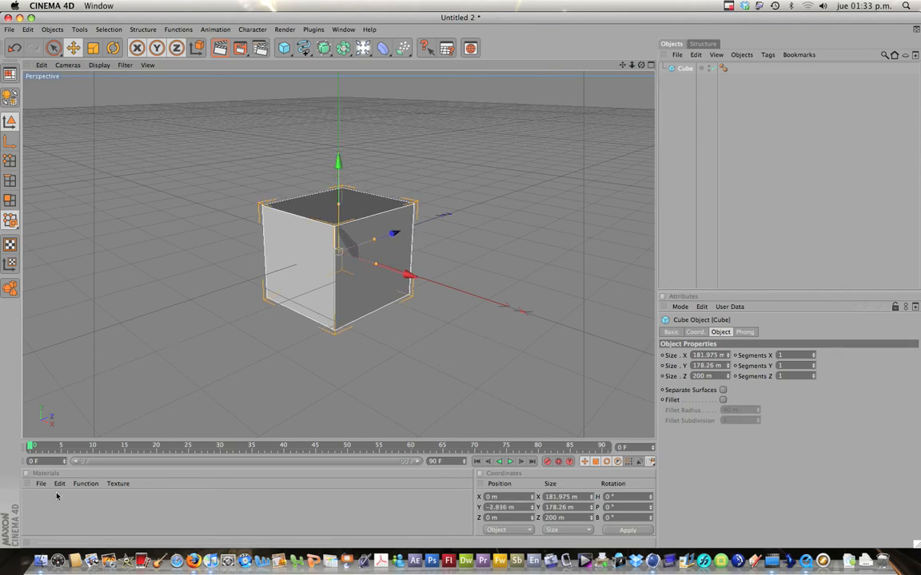
# Create a new material and apply it to the cube
pyautogui.click(40, 484)
pyautogui.click(56, 386)
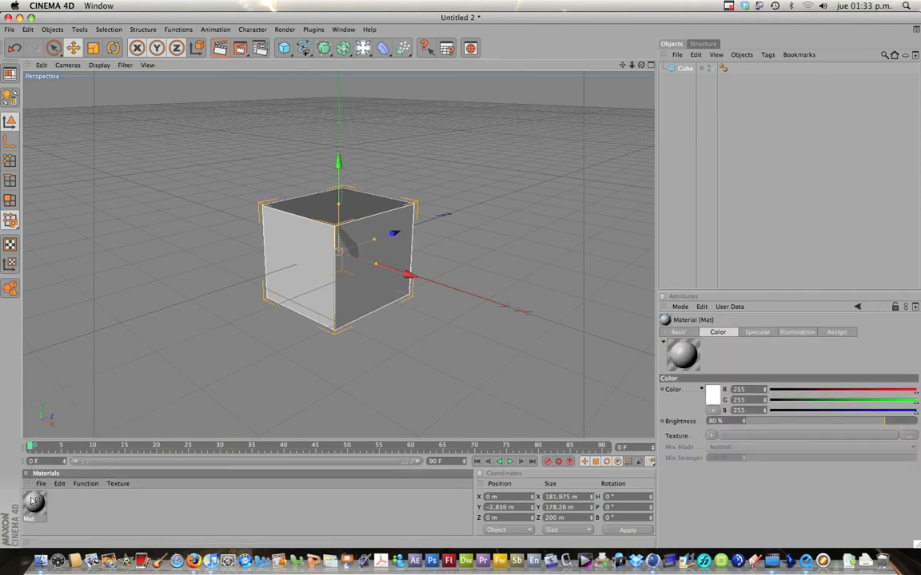
pyautogui.moveTo(284, 304); pyautogui.dragTo(292, 297)
# Set the cube material's color to bright red, RGB 255, 12, 0
pyautogui.doubleClick(34, 501)
pyautogui.click(297, 121)
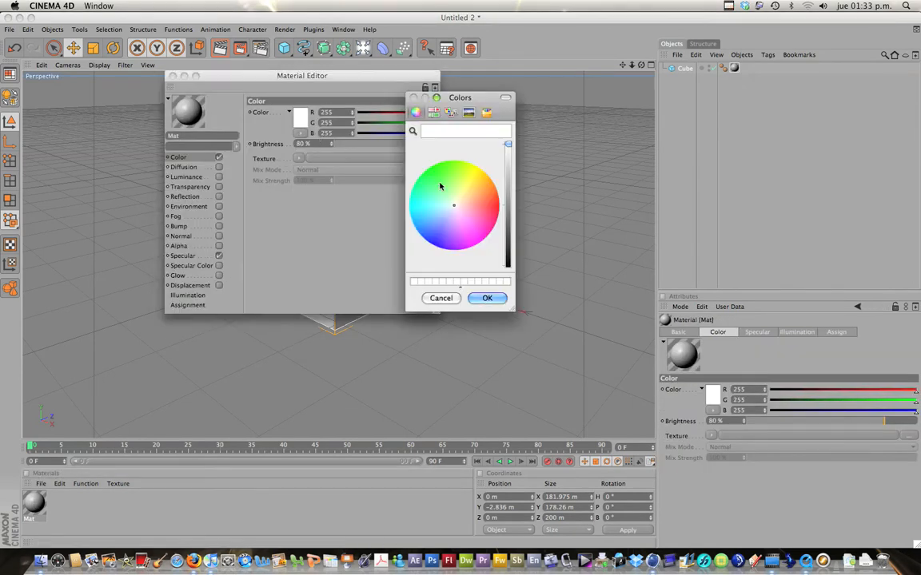
pyautogui.click(505, 204)
pyautogui.click(487, 297)
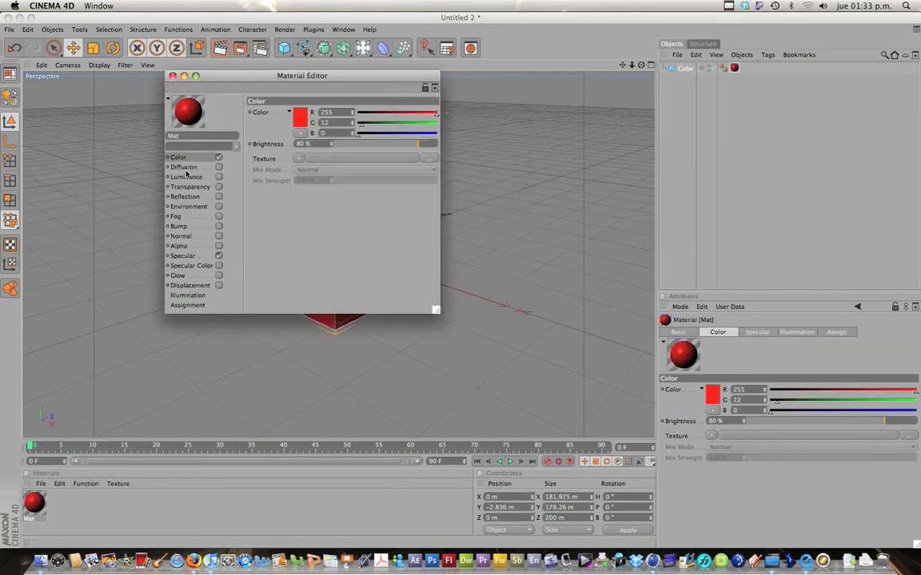
# Enable Reflection and Fog on the red material, with the fog brightness set to 20%
pyautogui.click(185, 197)
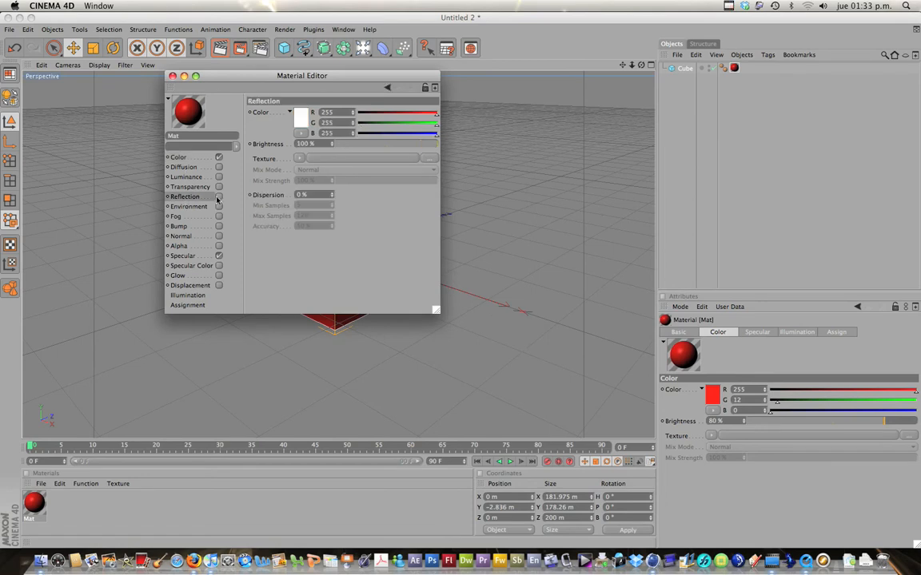
pyautogui.click(177, 216)
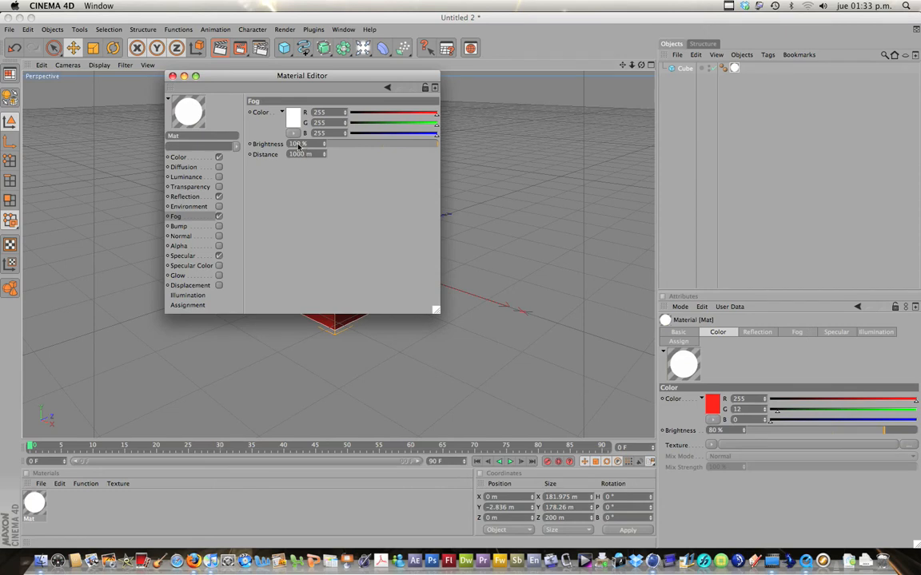
pyautogui.moveTo(298, 145); pyautogui.dragTo(271, 145)
pyautogui.write('20')
pyautogui.press('Return')
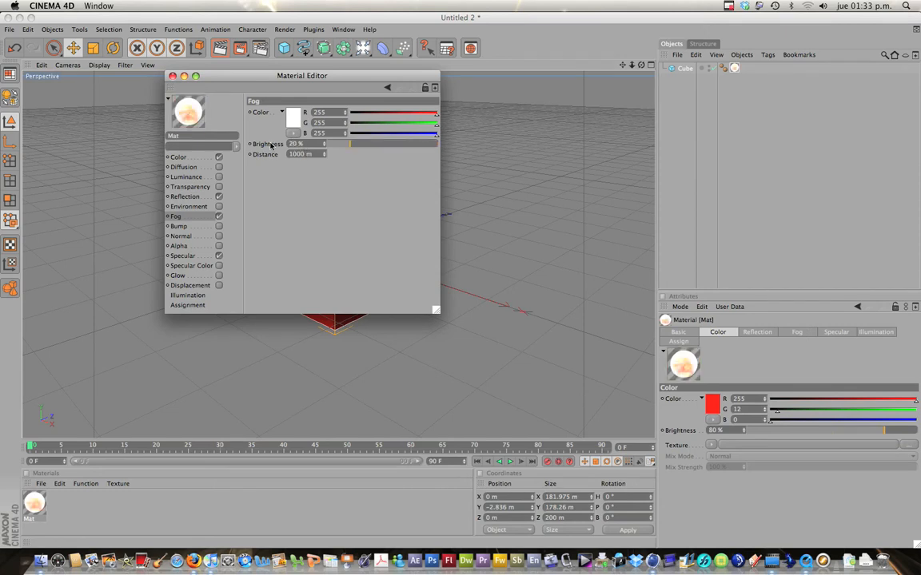
# Enable Glow on the material with 30% inner and 50% outer strength, and render the view to check the cube
pyautogui.click(219, 275)
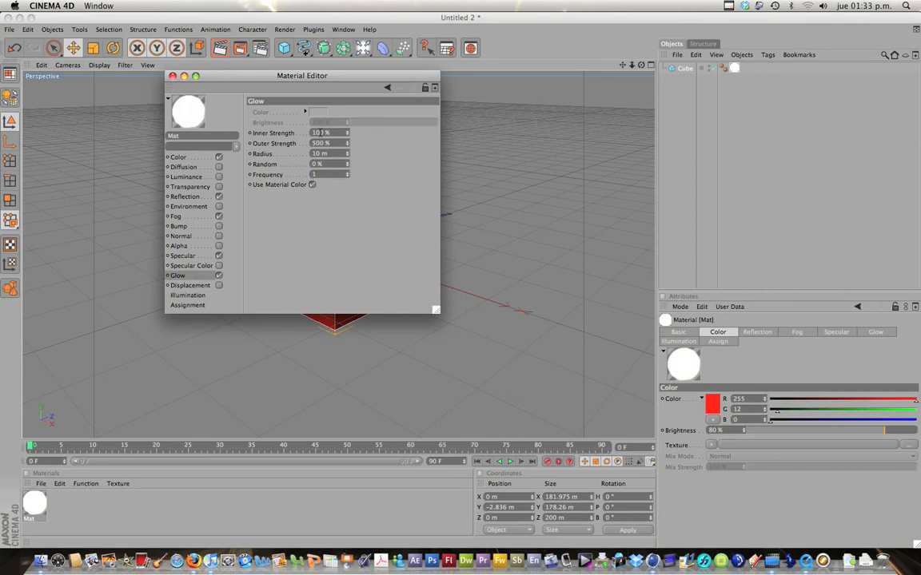
pyautogui.moveTo(312, 132); pyautogui.dragTo(290, 143)
pyautogui.write('30')
pyautogui.write('50')
pyautogui.press('Return')
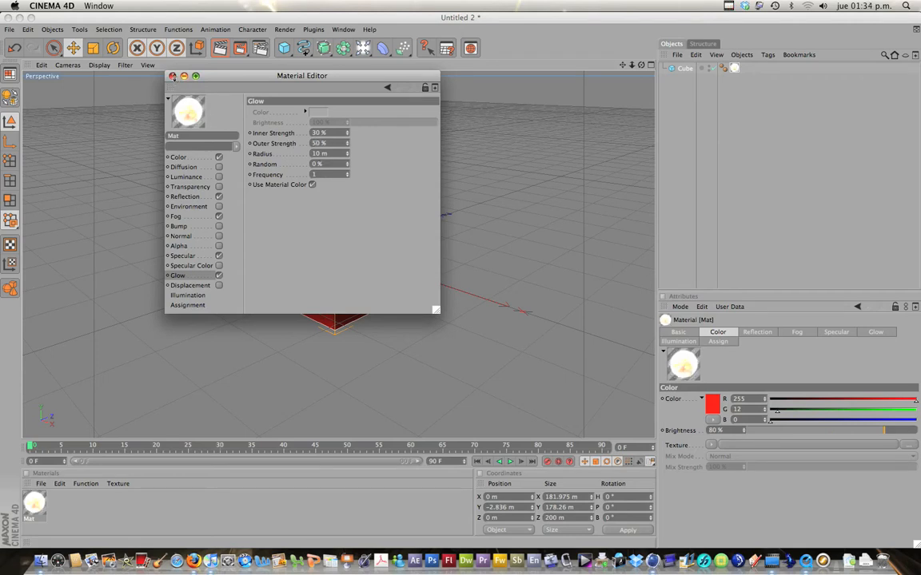
pyautogui.click(172, 76)
pyautogui.press('super+r')
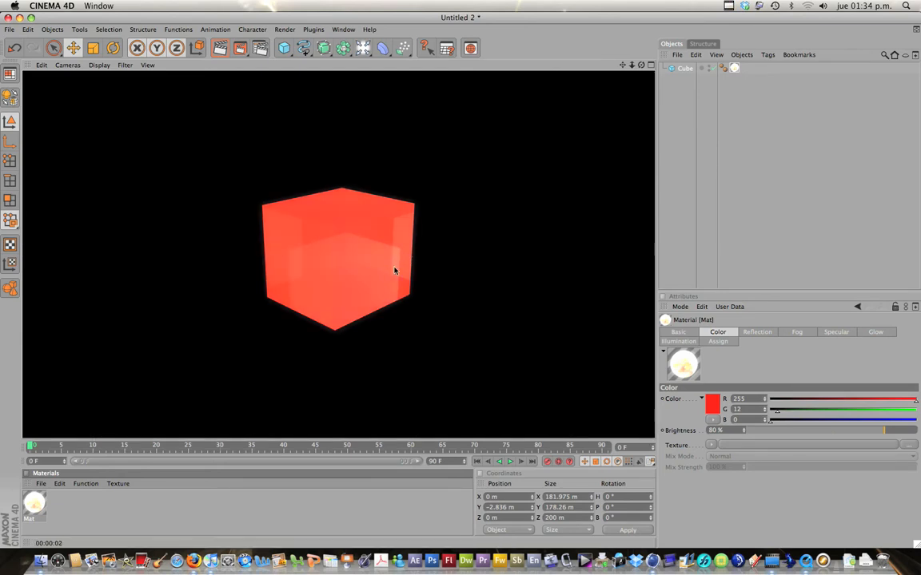
pyautogui.click(343, 251)
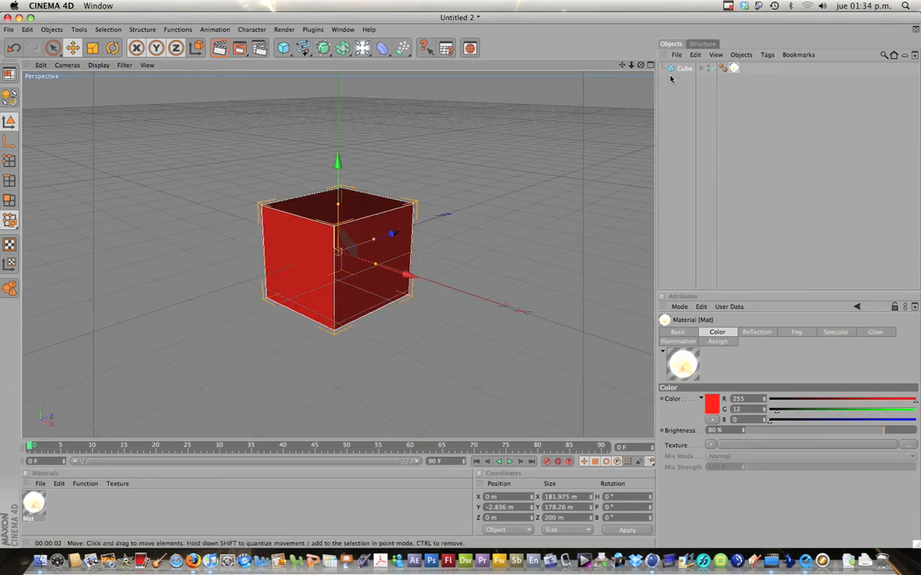
# Add two omni lights and place them above the ground on opposite sides of the cube
pyautogui.moveTo(382, 48); pyautogui.dragTo(395, 57)
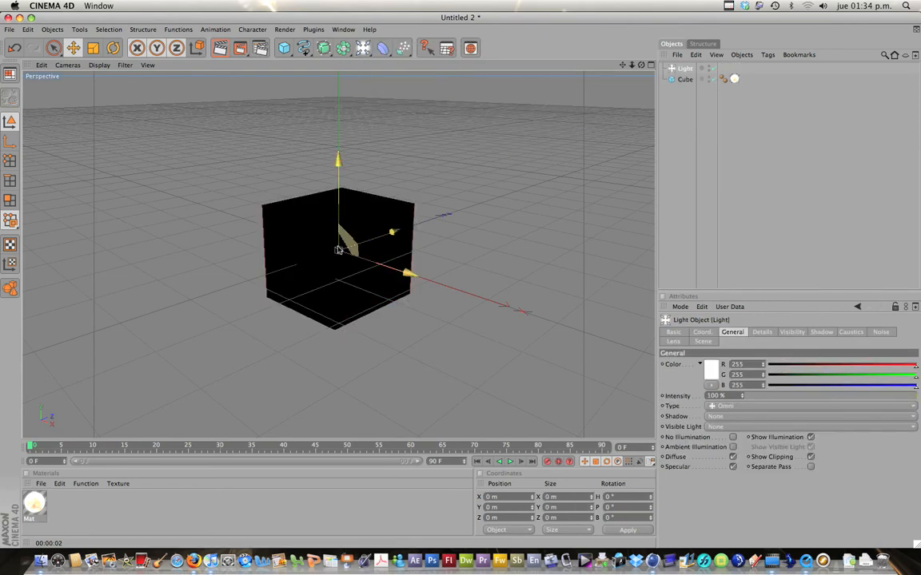
pyautogui.moveTo(338, 250); pyautogui.dragTo(462, 284)
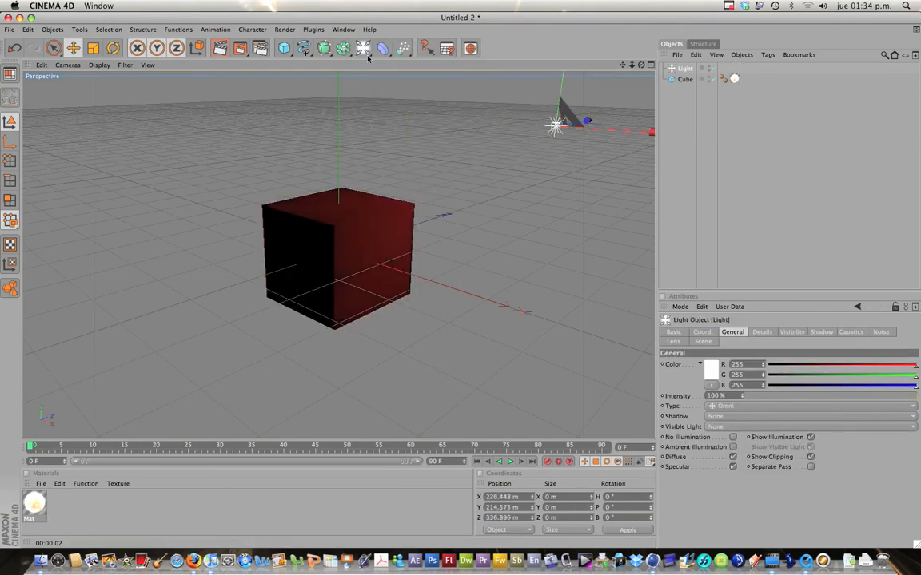
pyautogui.moveTo(368, 59); pyautogui.dragTo(378, 62)
pyautogui.moveTo(338, 249); pyautogui.dragTo(413, 267)
pyautogui.click(792, 263)
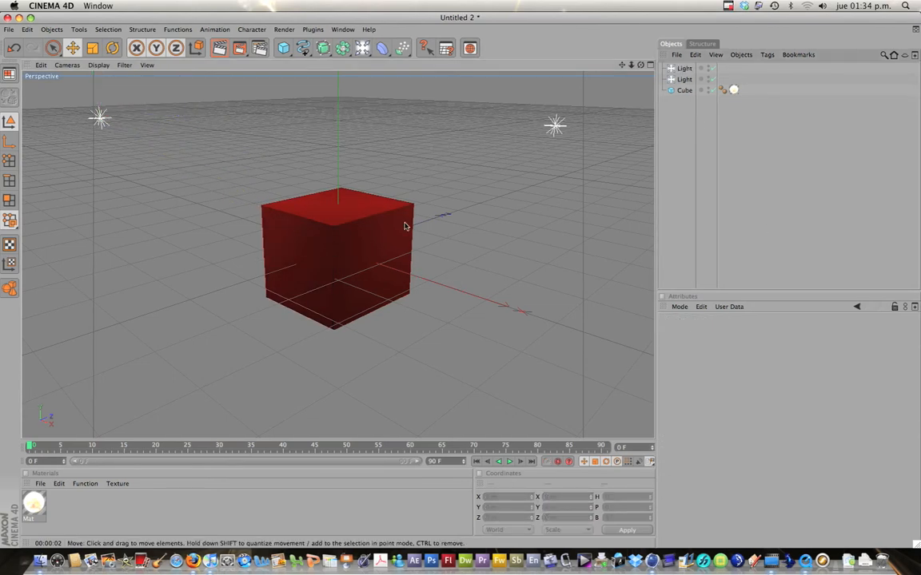
# Make two copies of the red cube, placing both at about X -763 m, with Z at about 1497 m and 0 m
pyautogui.click(678, 92)
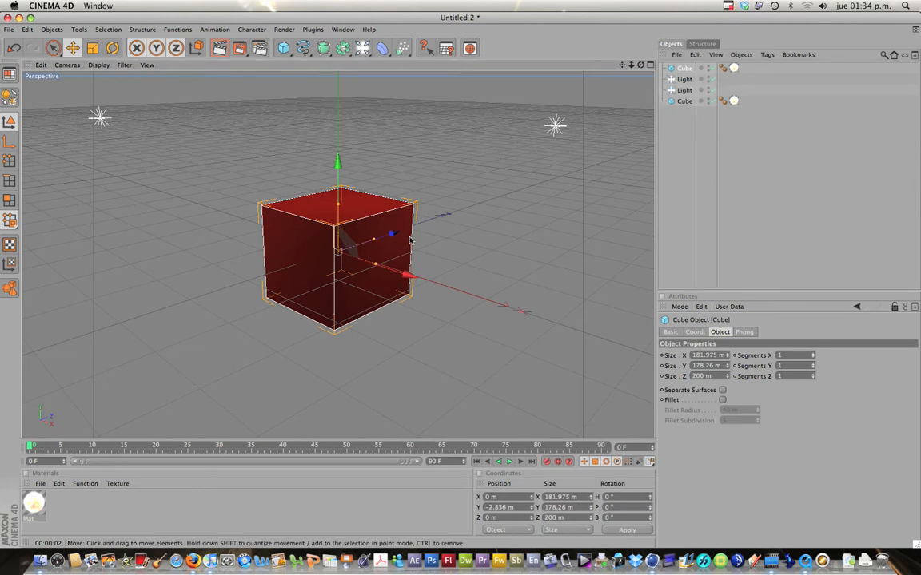
pyautogui.keyDown('ctrl'); pyautogui.moveTo(389, 235); pyautogui.dragTo(472, 279); pyautogui.keyUp('ctrl')
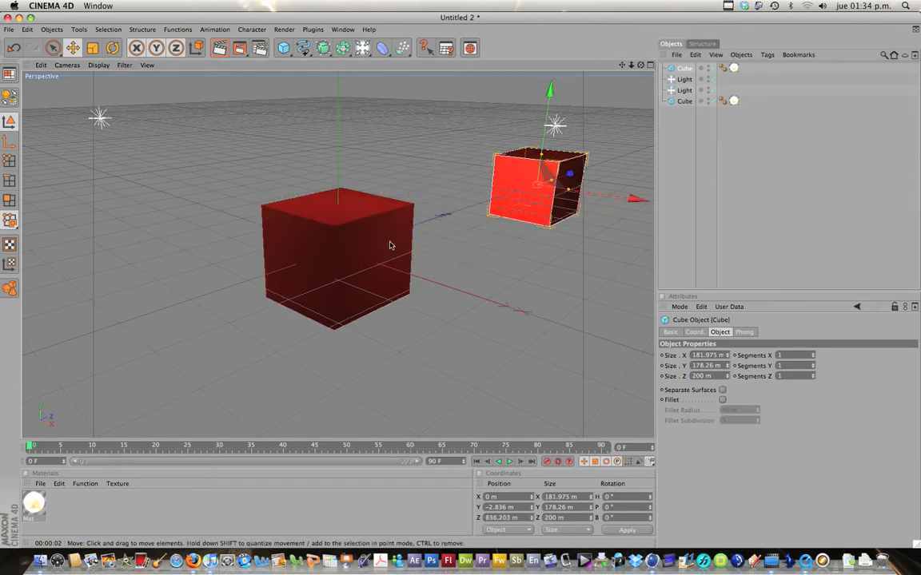
pyautogui.moveTo(637, 201); pyautogui.dragTo(470, 286)
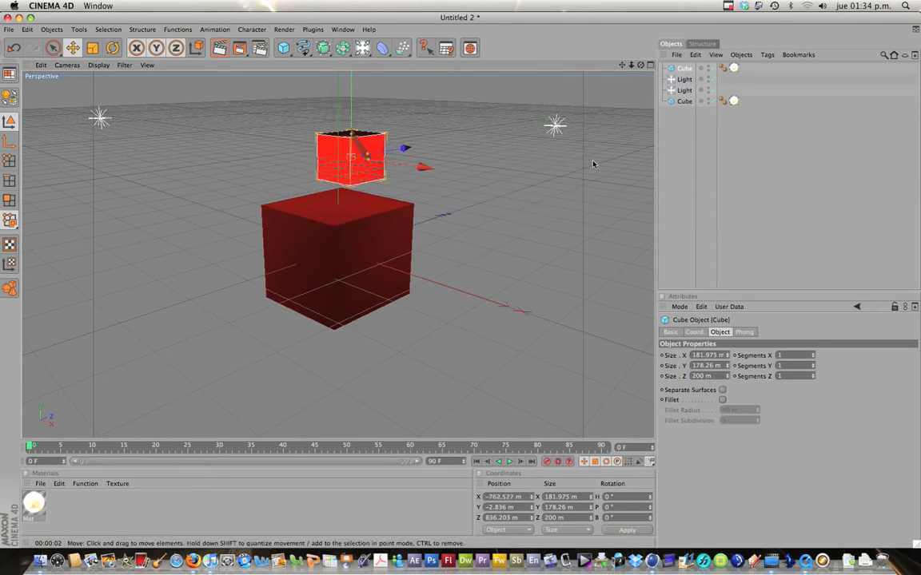
pyautogui.moveTo(406, 150)
pyautogui.mouseDown()
pyautogui.moveTo(481, 281)
pyautogui.moveTo(408, 152)
pyautogui.mouseUp()
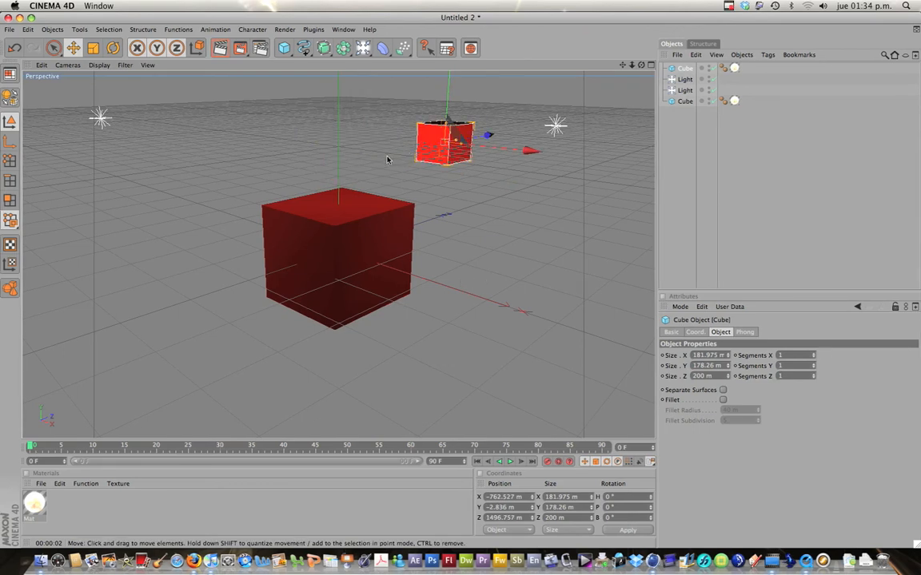
pyautogui.keyDown('ctrl'); pyautogui.moveTo(487, 135); pyautogui.dragTo(457, 285); pyautogui.keyUp('ctrl')
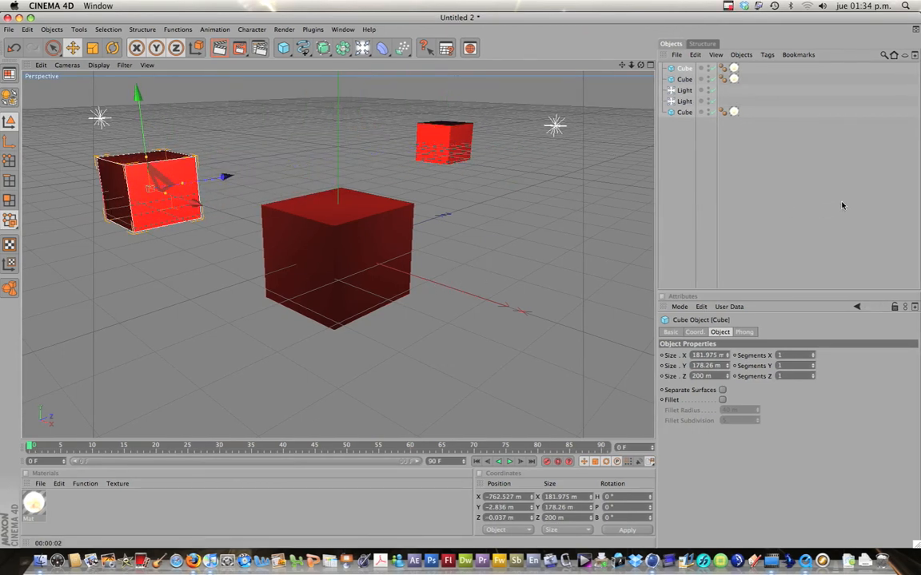
# Group all the cubes and lights into one null object and rename the group Scene
pyautogui.click(683, 114)
pyautogui.keyDown('shift'); pyautogui.click(680, 70); pyautogui.keyUp('shift')
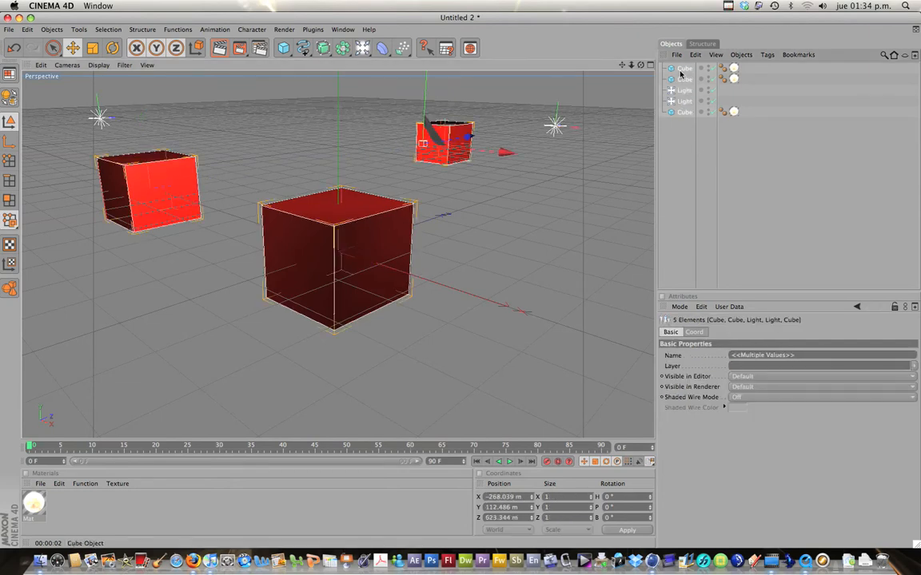
pyautogui.rightClick(680, 72)
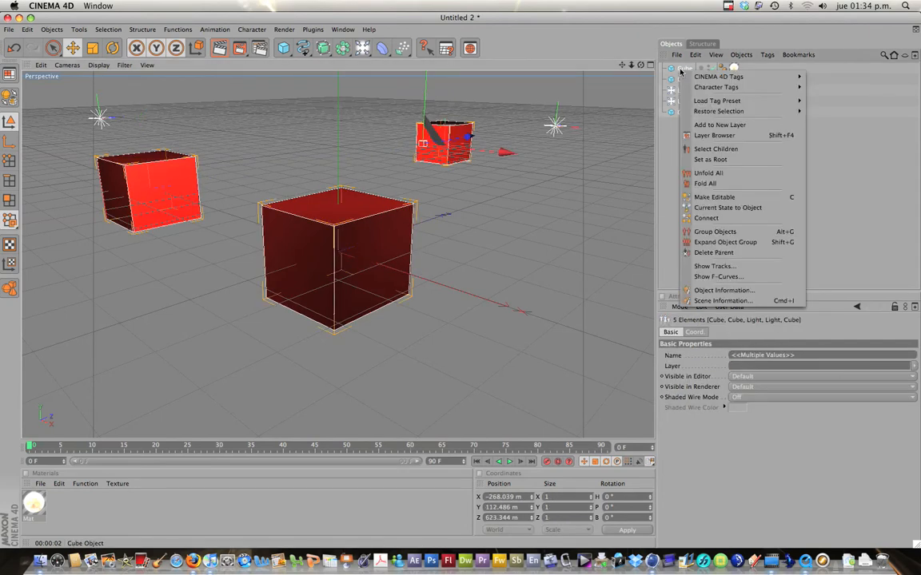
pyautogui.click(714, 231)
pyautogui.doubleClick(691, 68)
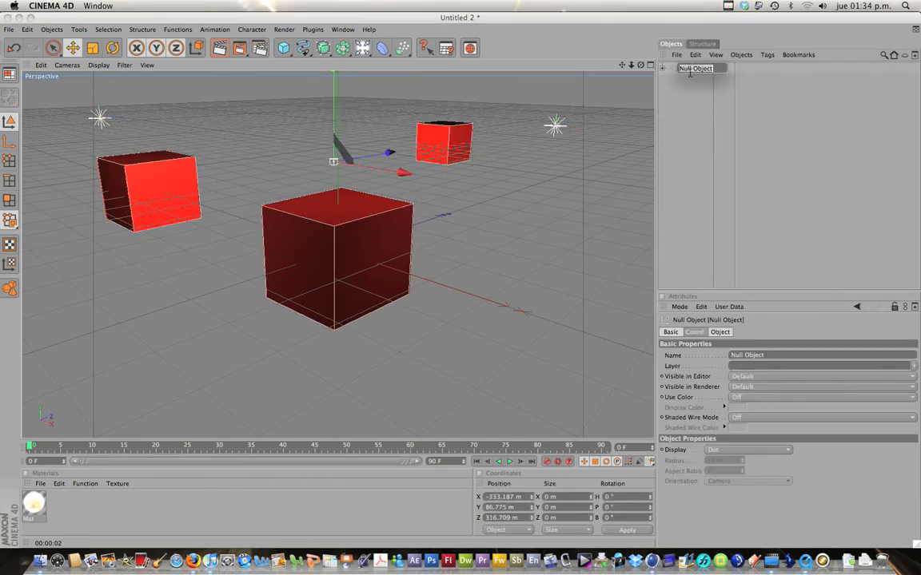
pyautogui.write('Scene')
pyautogui.click(684, 95)
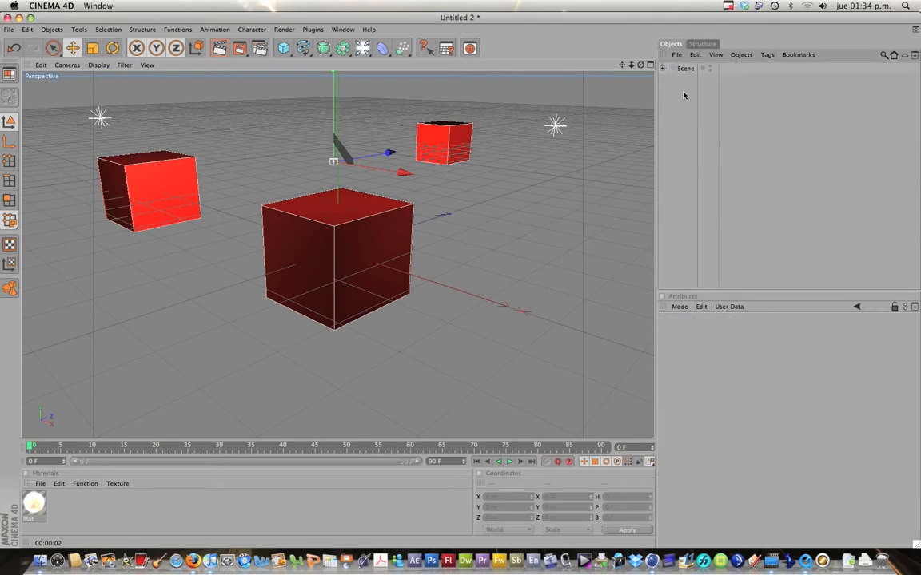
# Add three camera objects with default settings to the scene
pyautogui.click(365, 51)
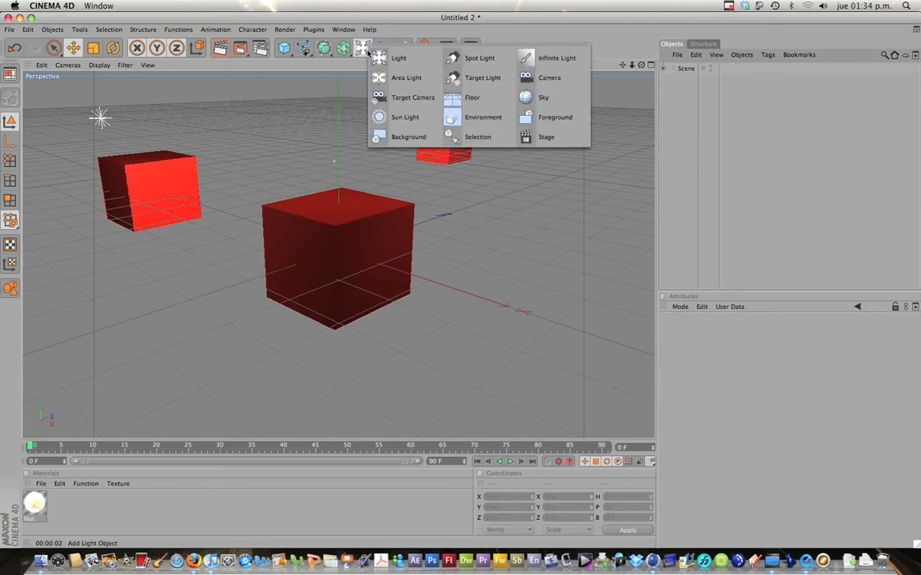
pyautogui.click(528, 77)
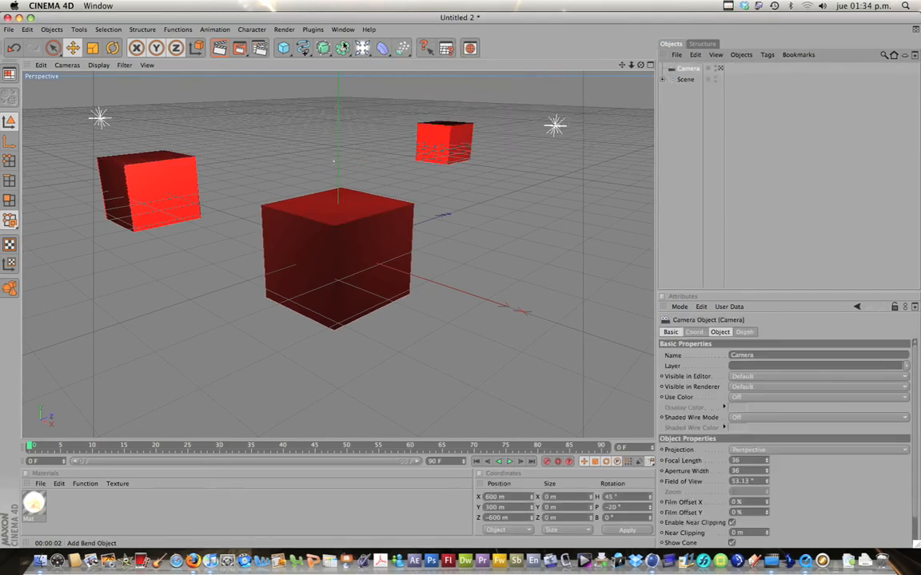
pyautogui.click(364, 51)
pyautogui.click(527, 77)
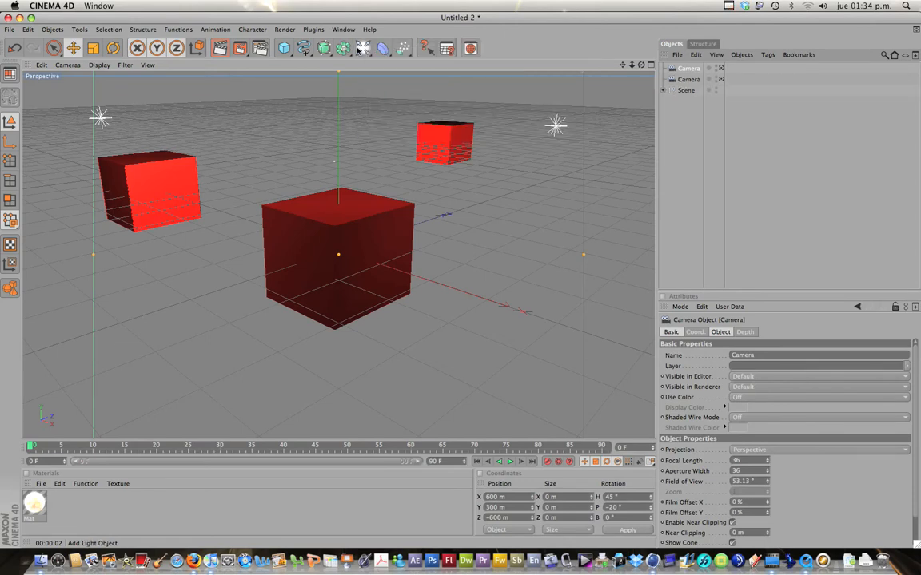
pyautogui.click(364, 50)
pyautogui.click(431, 72)
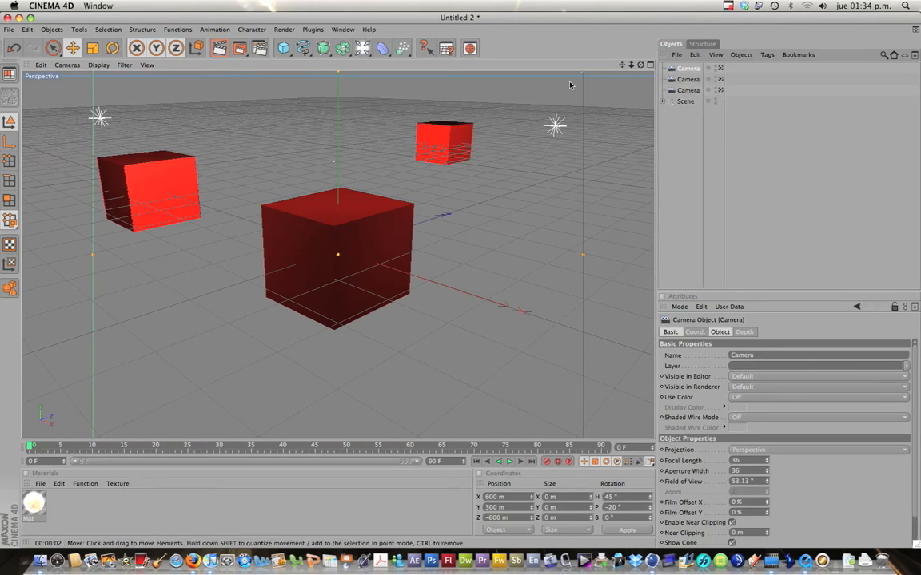
# Rename the three cameras Main Static, Rotating and Up, working from the lowest one in the object list to the highest
pyautogui.doubleClick(685, 91)
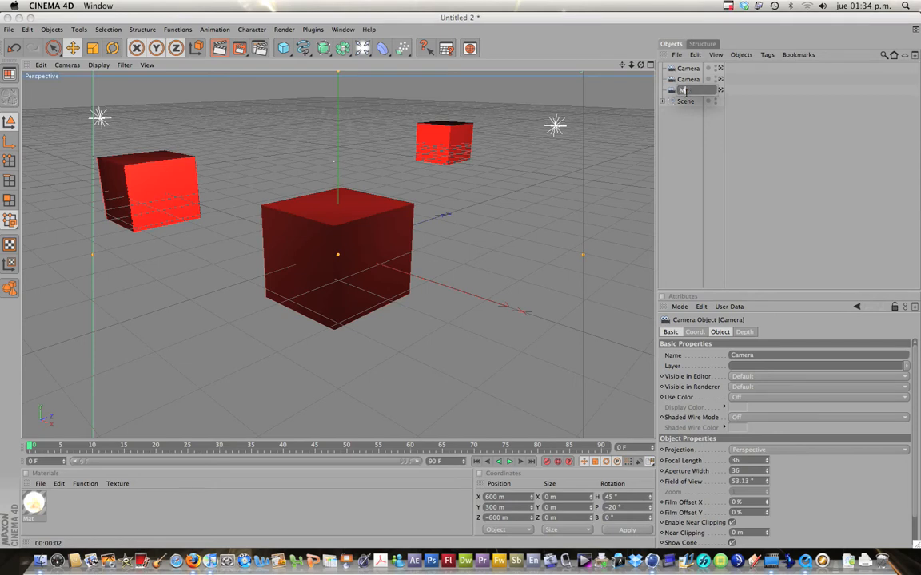
pyautogui.write('Main Static')
pyautogui.press('Return')
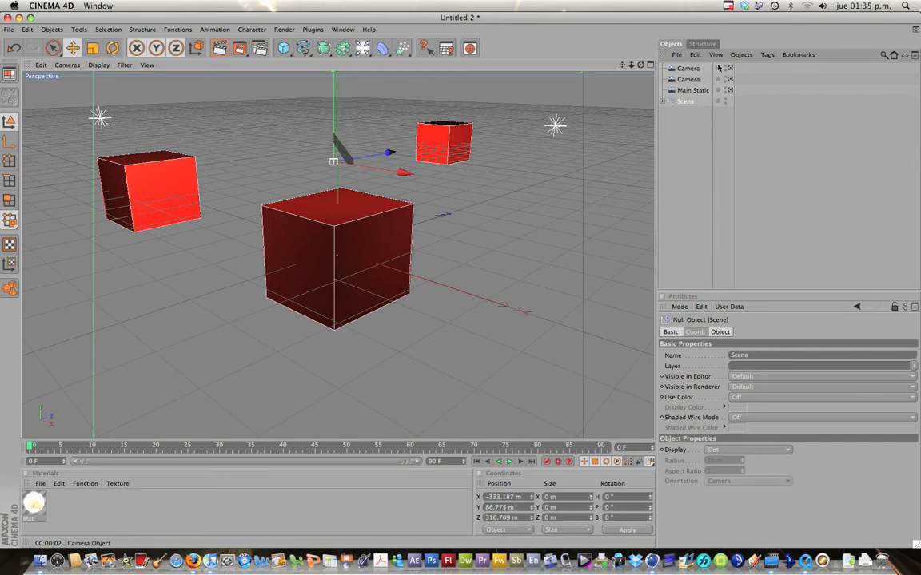
pyautogui.click(689, 90)
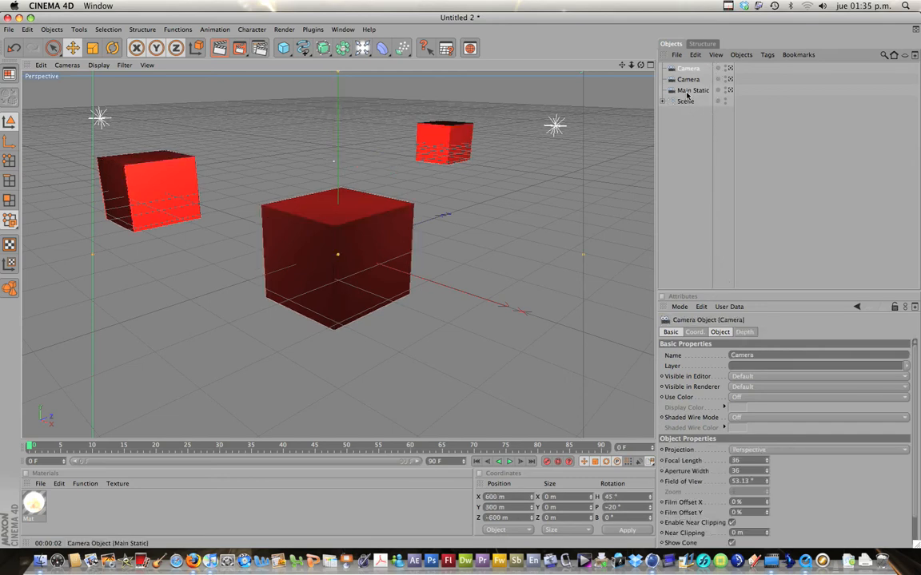
pyautogui.click(685, 81)
pyautogui.doubleClick(684, 81)
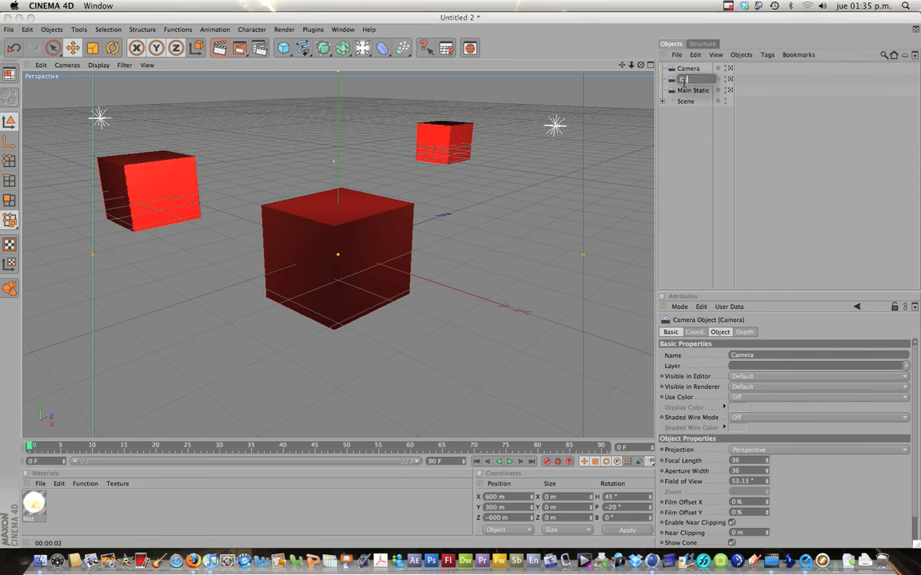
pyautogui.click(702, 116)
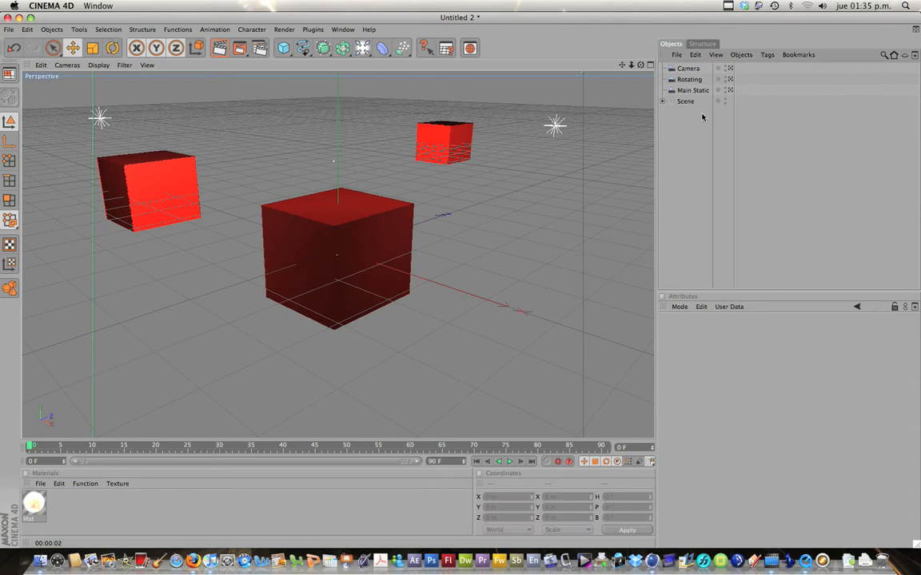
pyautogui.doubleClick(695, 70)
pyautogui.write('Lo')
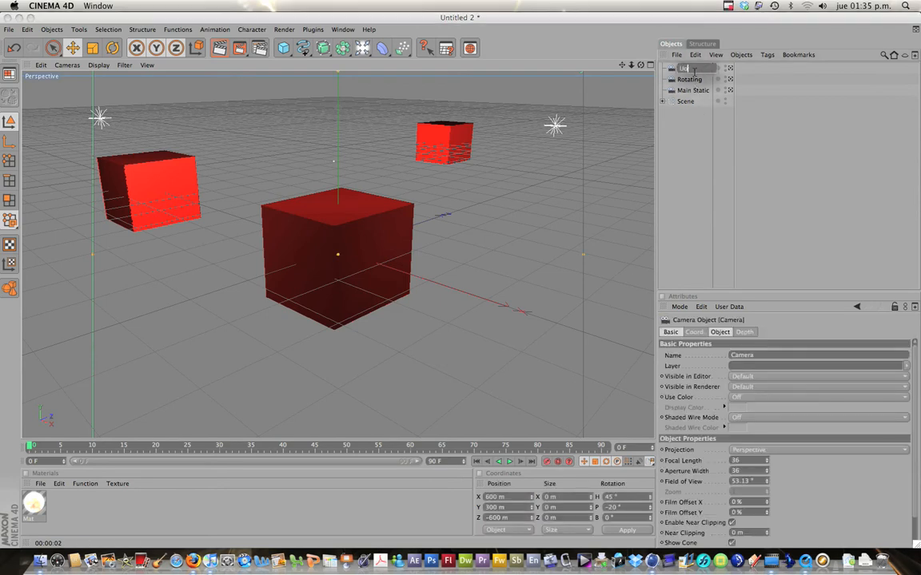
pyautogui.press('BackSpace')
pyautogui.write('p')
pyautogui.click(703, 156)
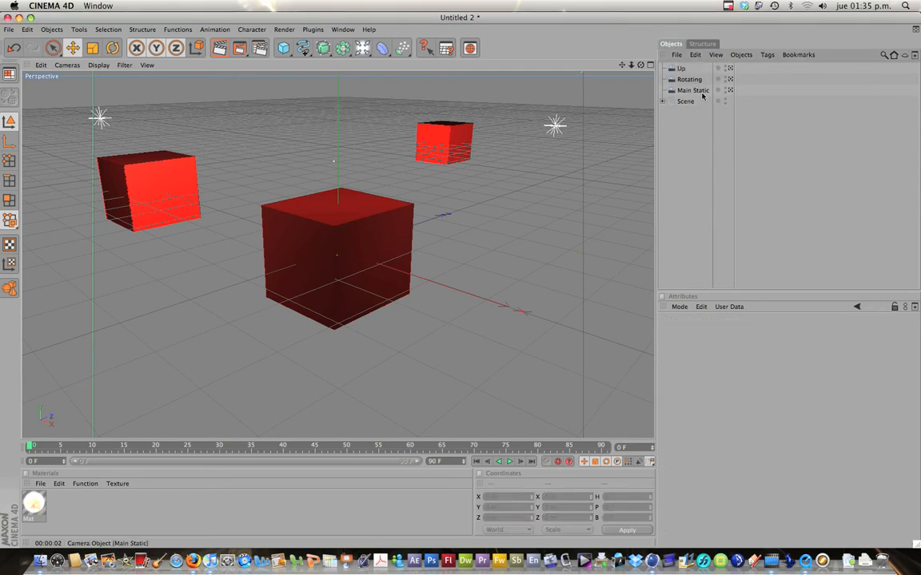
pyautogui.click(701, 91)
pyautogui.click(688, 79)
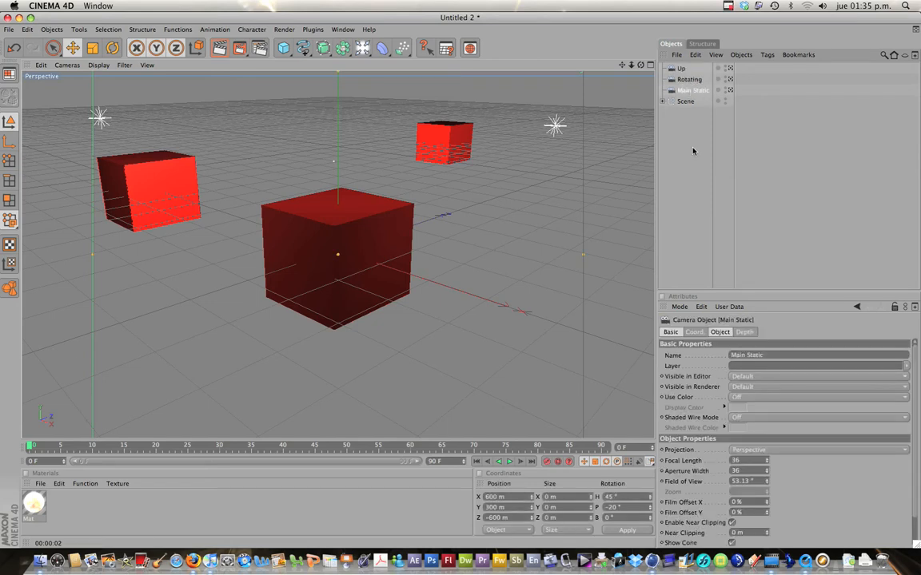
pyautogui.click(692, 148)
pyautogui.click(685, 91)
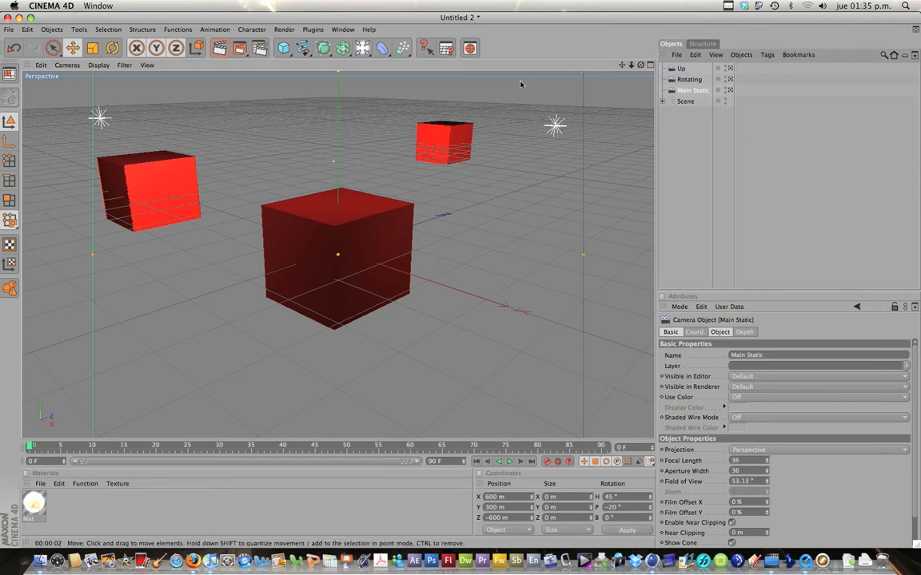
# Look through the Rotating camera in the viewport and shift it to about X 588, Y 319, Z -603 m
pyautogui.click(690, 80)
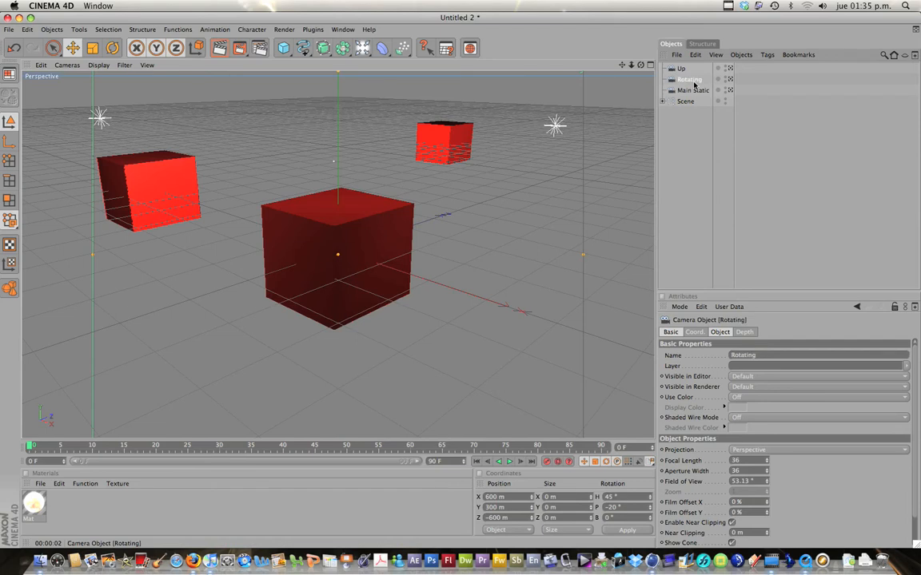
pyautogui.click(69, 65)
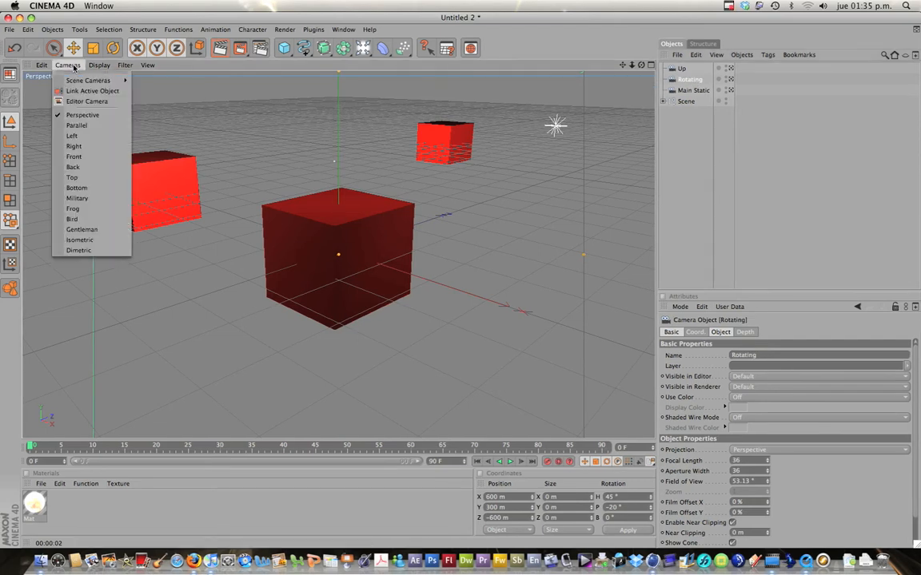
pyautogui.moveTo(88, 80)
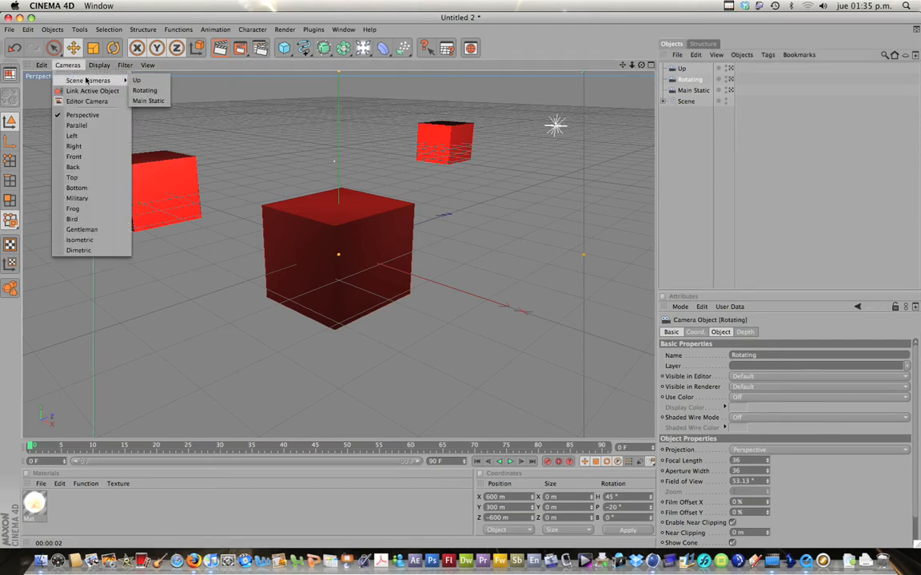
pyautogui.click(144, 90)
pyautogui.moveTo(449, 273); pyautogui.dragTo(321, 191)
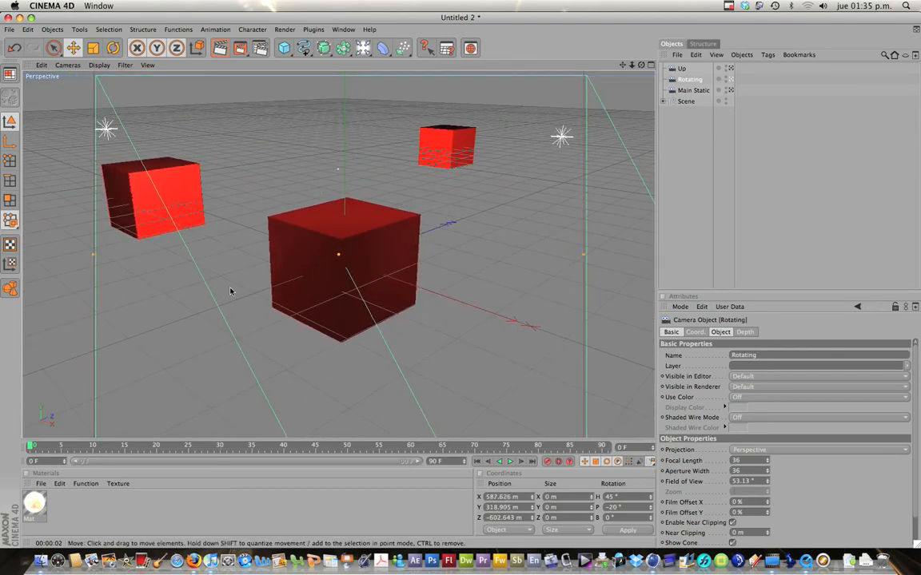
# Enable autokeying, place the Rotating camera at about X 492, Y 372, Z -670 m, heading 40.5°, pitch -23°, and record a keyframe at frame 0
pyautogui.click(215, 29)
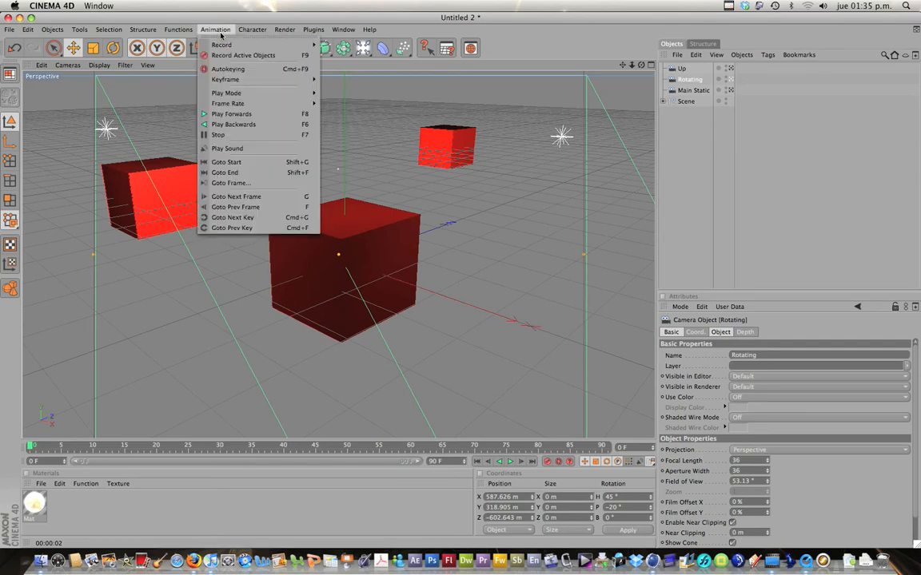
pyautogui.click(251, 71)
pyautogui.moveTo(388, 187); pyautogui.dragTo(419, 203)
pyautogui.click(114, 49)
pyautogui.moveTo(462, 282)
pyautogui.mouseDown()
pyautogui.moveTo(454, 279)
pyautogui.moveTo(460, 284)
pyautogui.mouseUp()
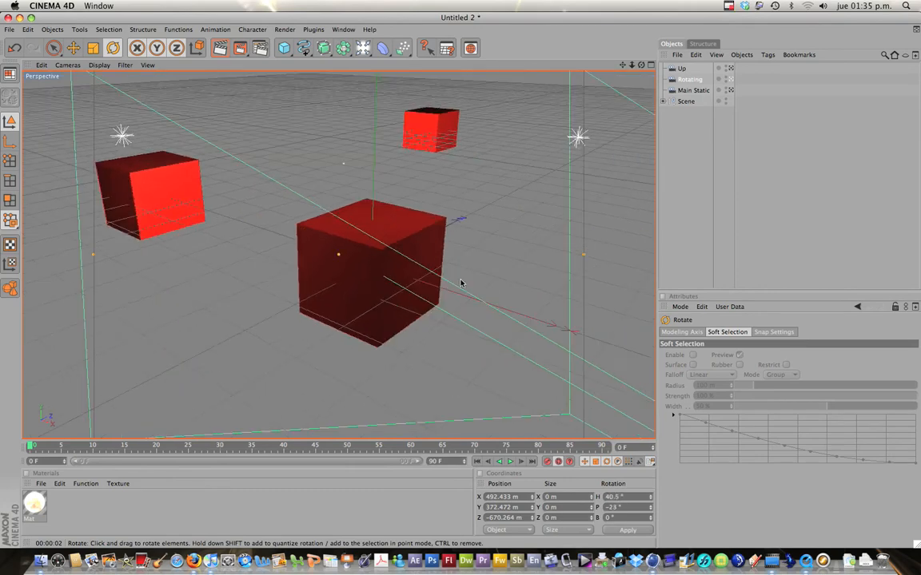
pyautogui.click(548, 463)
# Key the Rotating camera's heading and pitch: 60.8°, -13.3° at frame 25; 30°, -15.7° at frame 40; 37.5°, -17.3° at frame 55
pyautogui.click(188, 445)
pyautogui.moveTo(344, 294); pyautogui.dragTo(460, 284)
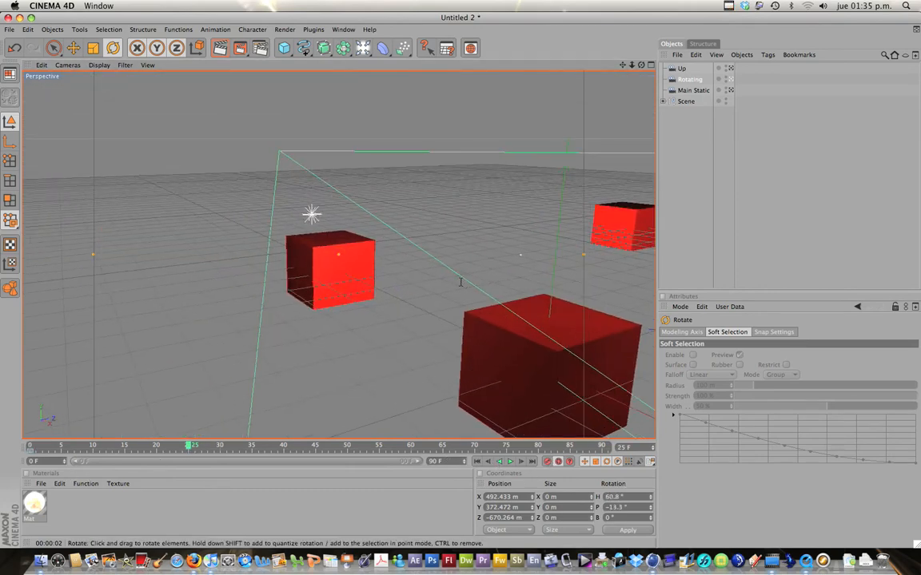
pyautogui.click(281, 445)
pyautogui.moveTo(411, 345); pyautogui.dragTo(415, 255)
pyautogui.click(378, 445)
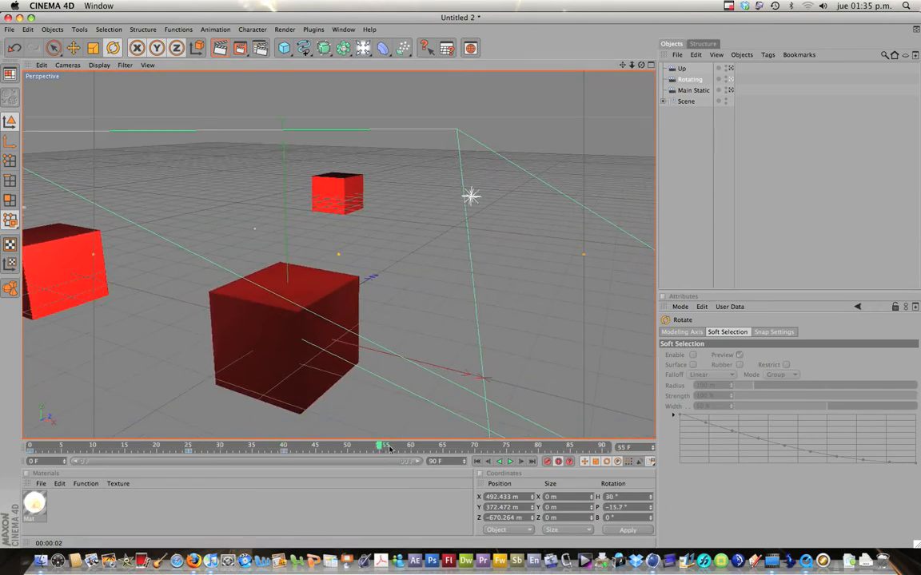
pyautogui.moveTo(467, 328); pyautogui.dragTo(463, 283)
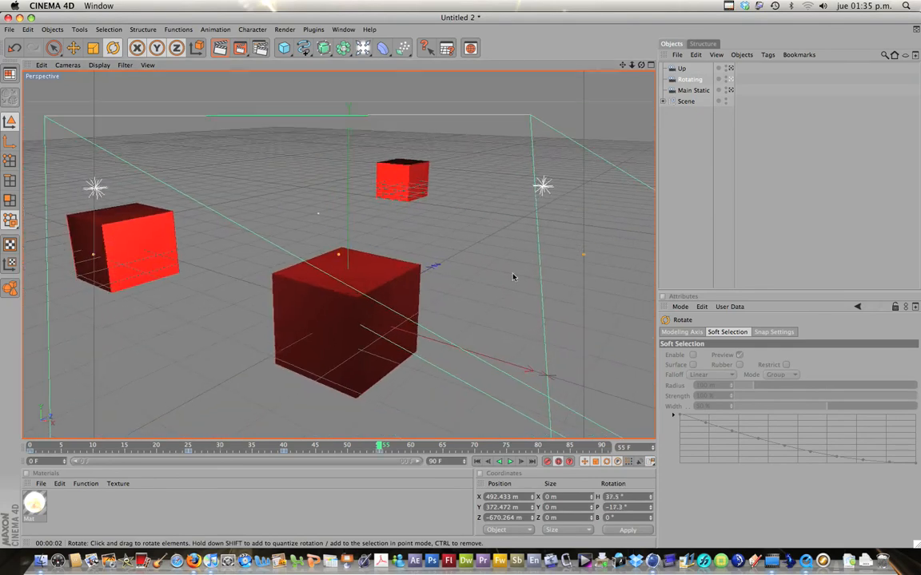
# Narrow the Rotating camera's view at frame 55, widen it at frame 75, and key heading 41°, pitch -14.9° at frame 90
pyautogui.moveTo(585, 259); pyautogui.dragTo(461, 283, button='right')
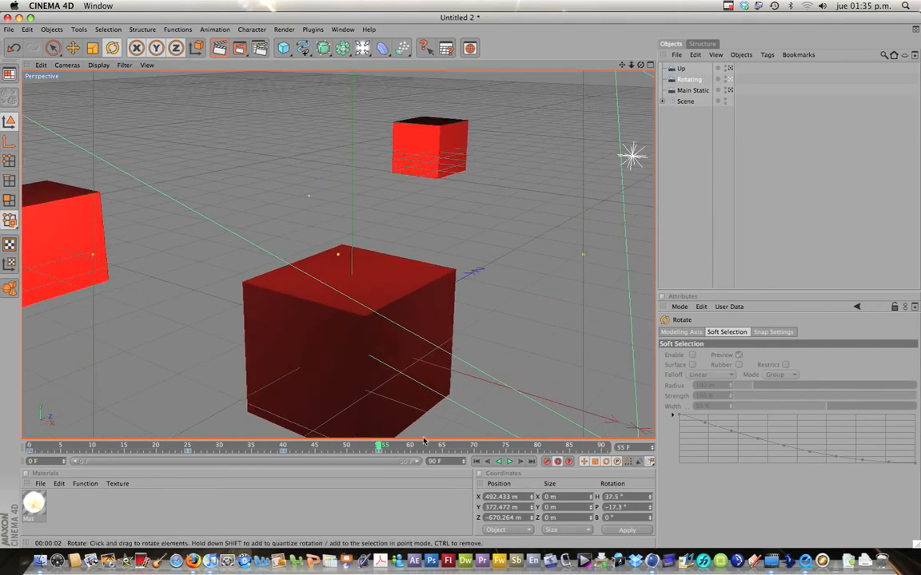
pyautogui.moveTo(382, 447); pyautogui.dragTo(506, 446)
pyautogui.moveTo(581, 256); pyautogui.dragTo(480, 304)
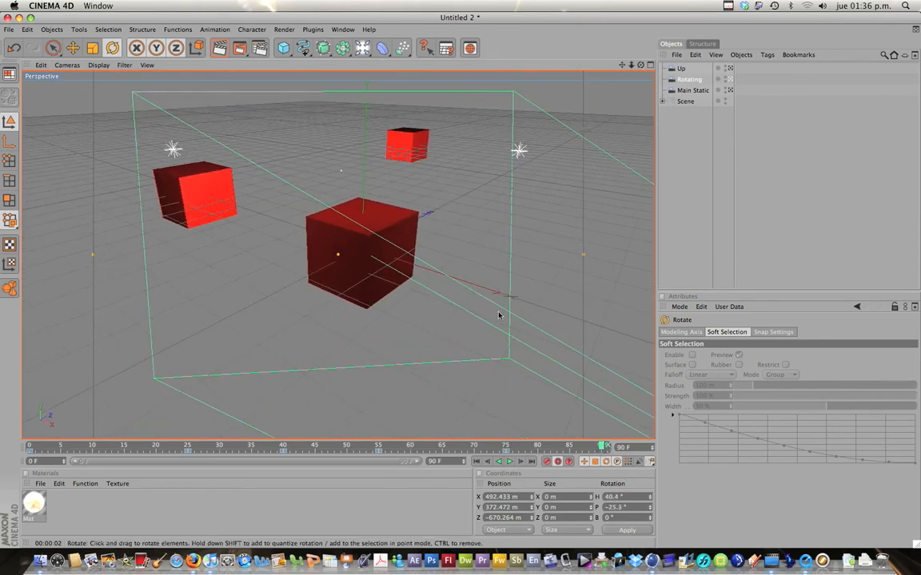
pyautogui.moveTo(584, 256); pyautogui.dragTo(489, 343)
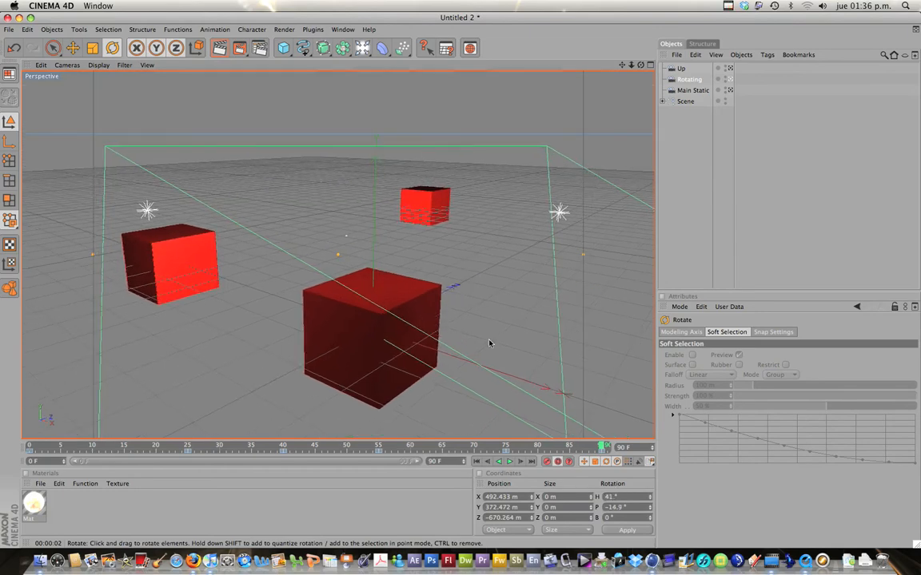
# Play back the Rotating camera's animation and return the timeline to frame 0
pyautogui.click(510, 462)
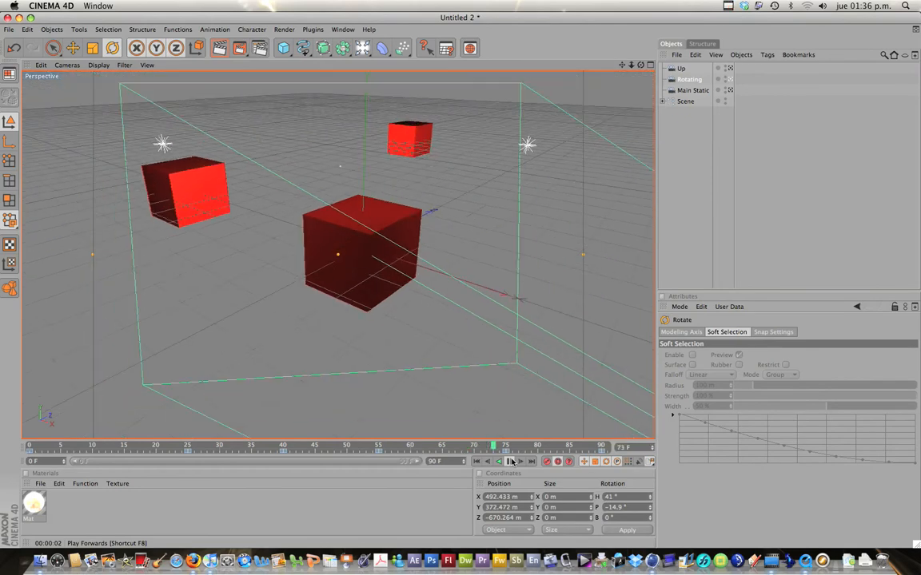
pyautogui.click(510, 461)
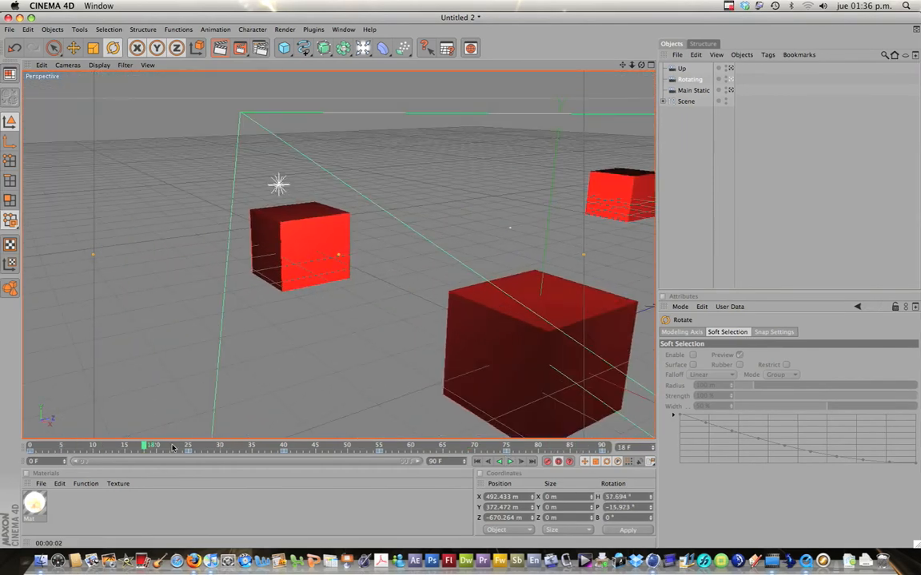
pyautogui.moveTo(147, 446); pyautogui.dragTo(24, 445)
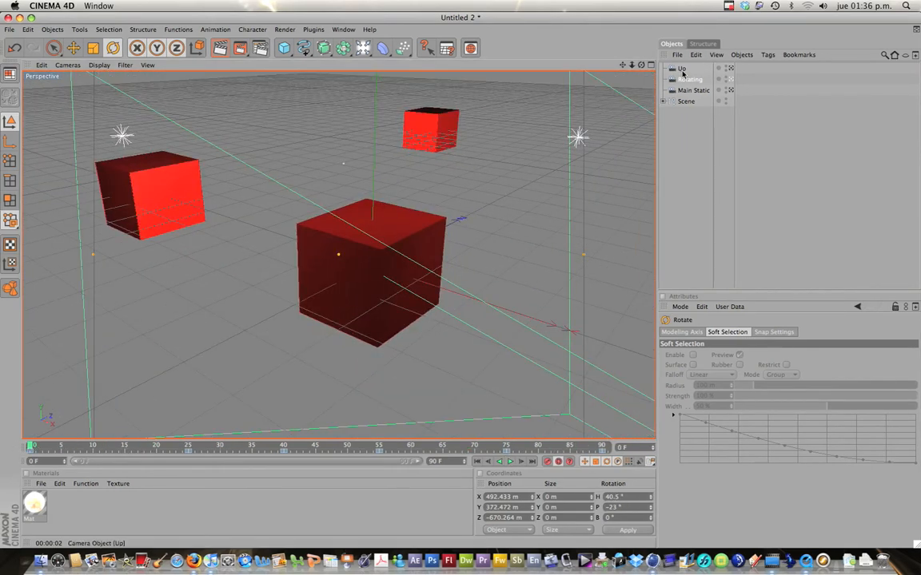
# Look through the Up camera and place it at about X 419, Y 955, Z -484 m, heading 42.2°, pitch -39° at frame 0
pyautogui.click(680, 70)
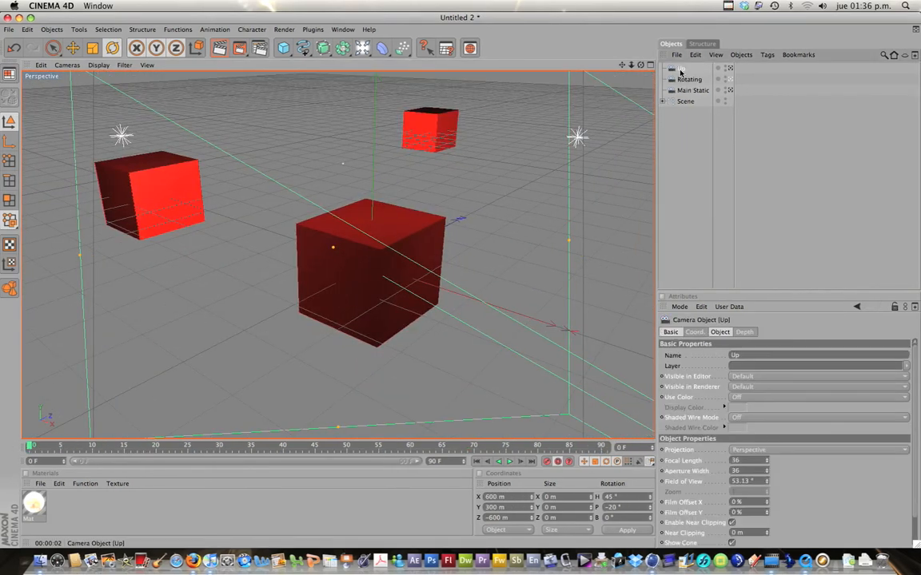
pyautogui.click(66, 65)
pyautogui.moveTo(84, 78)
pyautogui.click(147, 86)
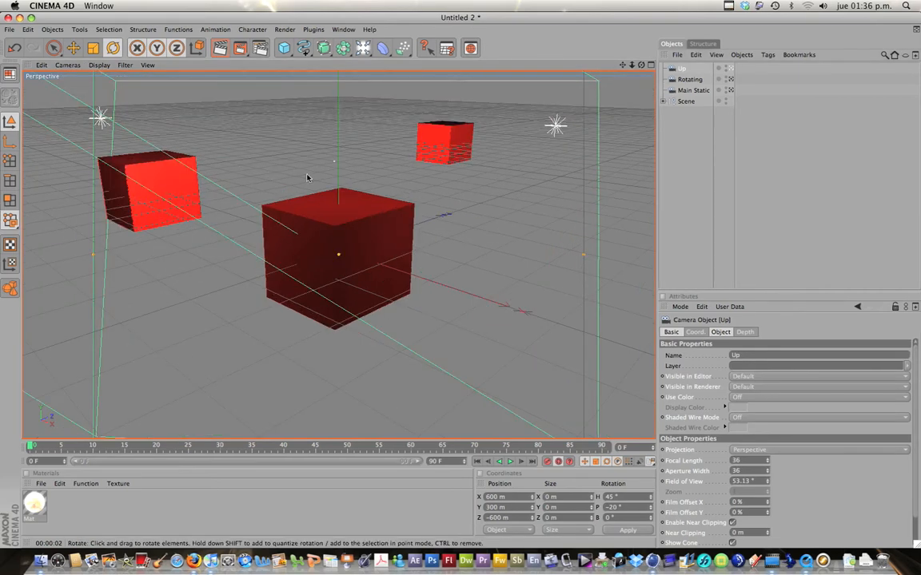
pyautogui.moveTo(307, 177); pyautogui.dragTo(457, 280)
pyautogui.click(72, 48)
pyautogui.click(112, 48)
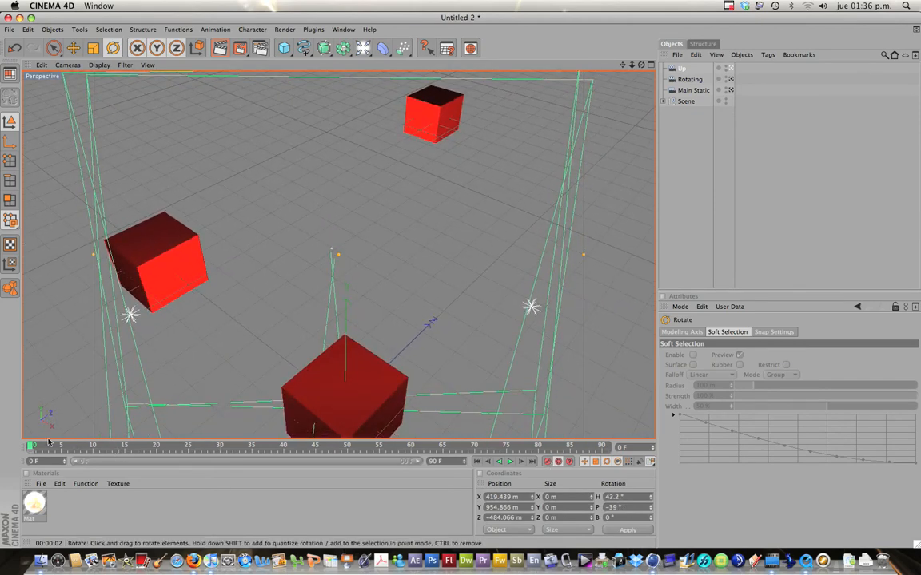
# At frame 90, key the Up camera at about X -224, Y 2056, Z 571 m, heading 47°, pitch -86.1°, and preview its motion
pyautogui.moveTo(31, 450)
pyautogui.mouseDown()
pyautogui.moveTo(530, 417)
pyautogui.moveTo(619, 421)
pyautogui.mouseUp()
pyautogui.moveTo(452, 359); pyautogui.dragTo(466, 241)
pyautogui.click(73, 51)
pyautogui.moveTo(278, 342); pyautogui.dragTo(456, 276)
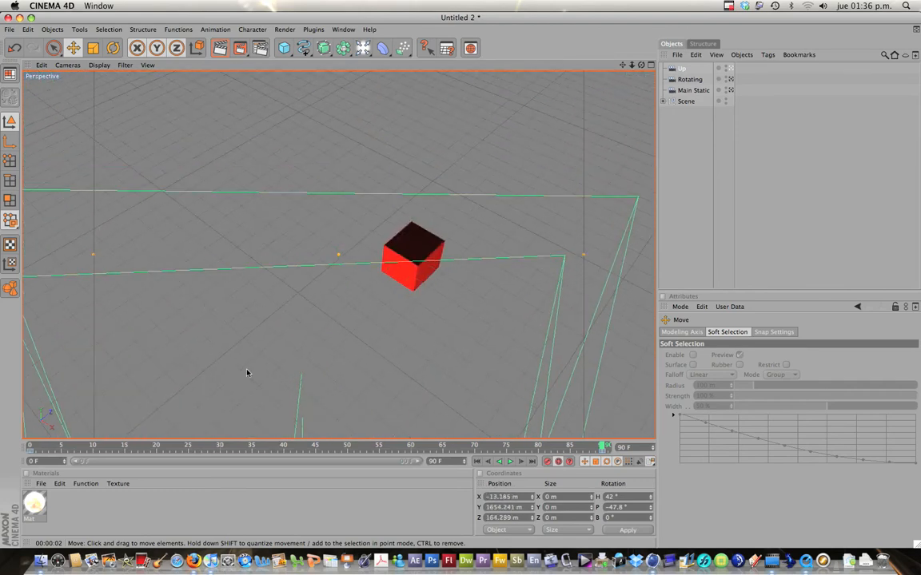
pyautogui.moveTo(247, 373)
pyautogui.mouseDown()
pyautogui.moveTo(460, 276)
pyautogui.moveTo(241, 364)
pyautogui.mouseUp()
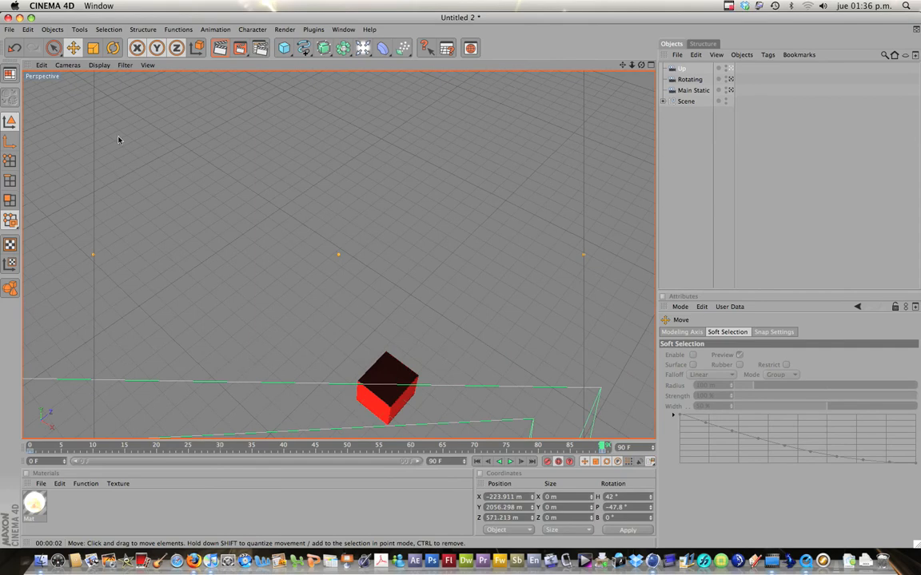
pyautogui.click(113, 48)
pyautogui.moveTo(460, 284)
pyautogui.mouseDown()
pyautogui.moveTo(463, 270)
pyautogui.moveTo(460, 282)
pyautogui.mouseUp()
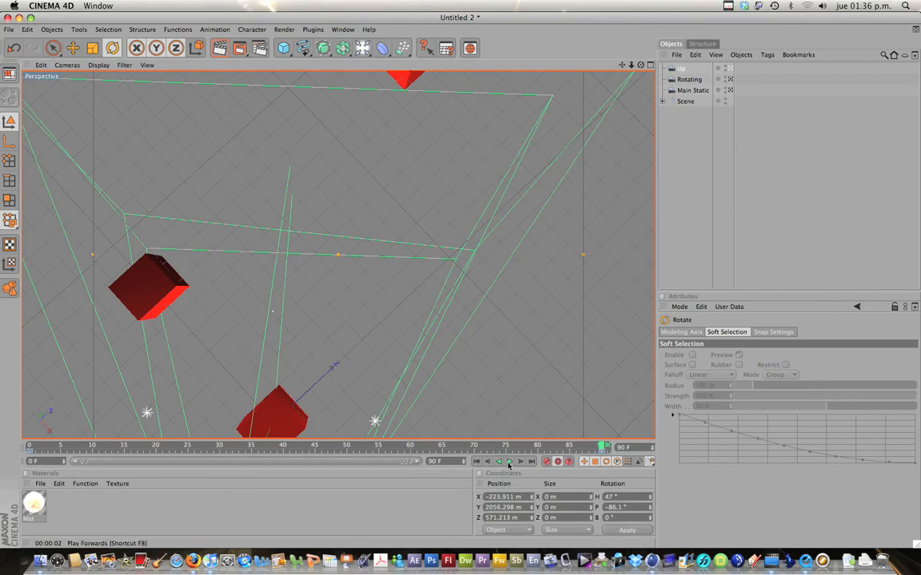
pyautogui.click(509, 462)
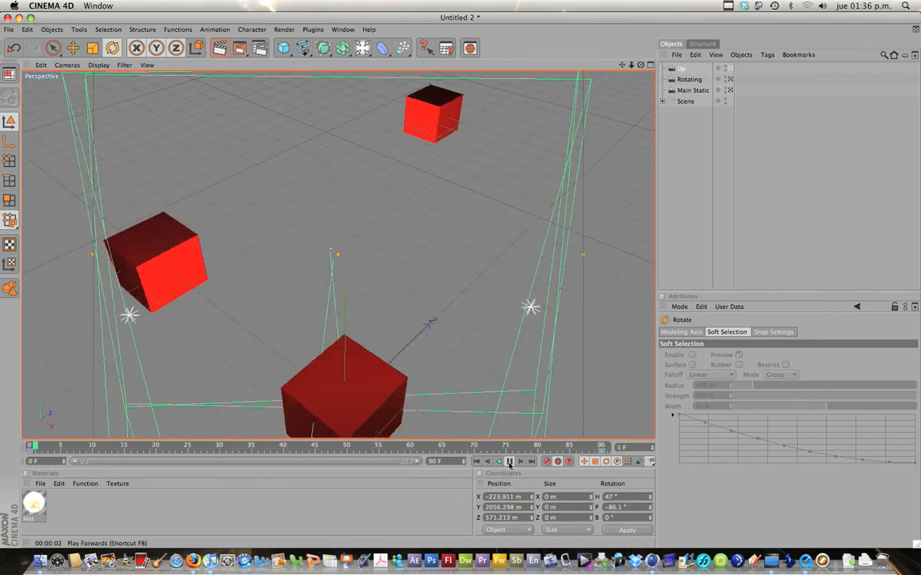
pyautogui.click(509, 462)
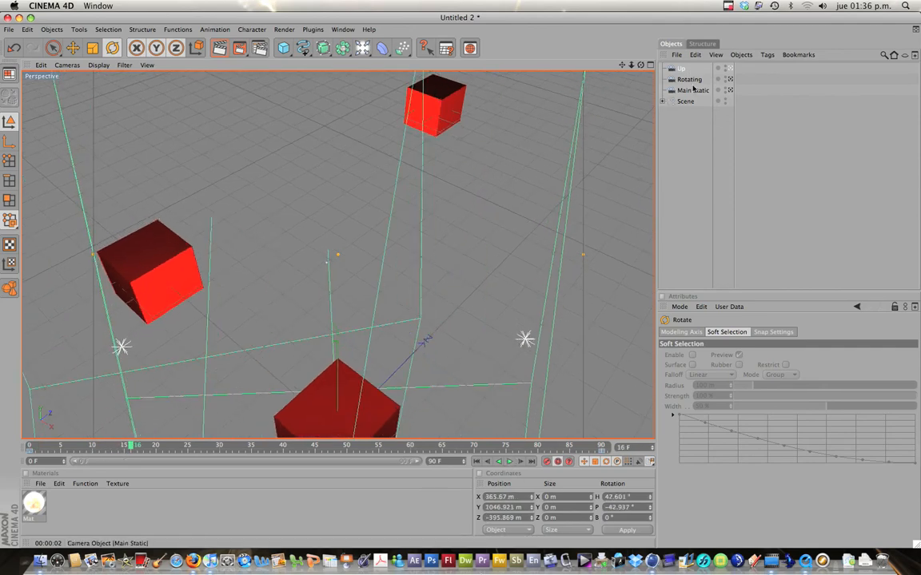
# Clear the selection and add a Stage object to the scene
pyautogui.click(695, 114)
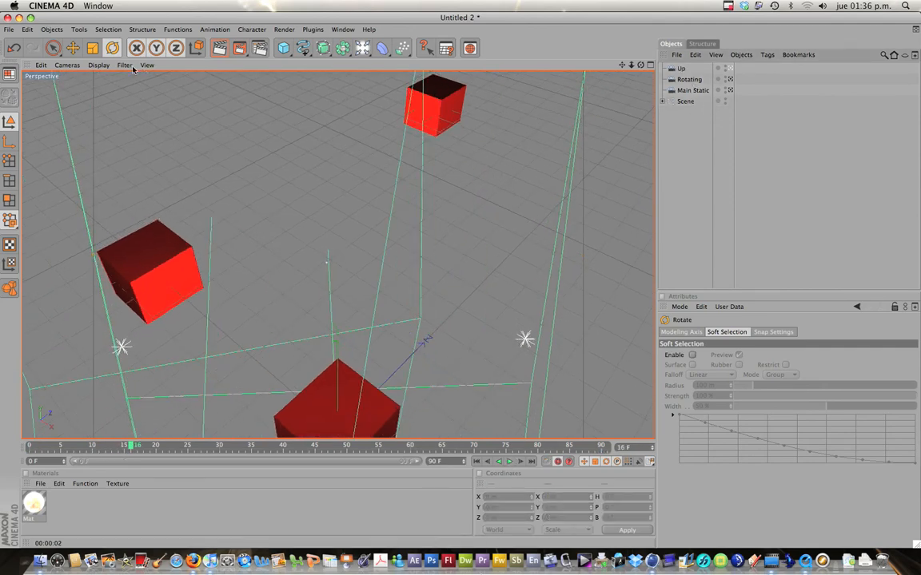
pyautogui.click(368, 52)
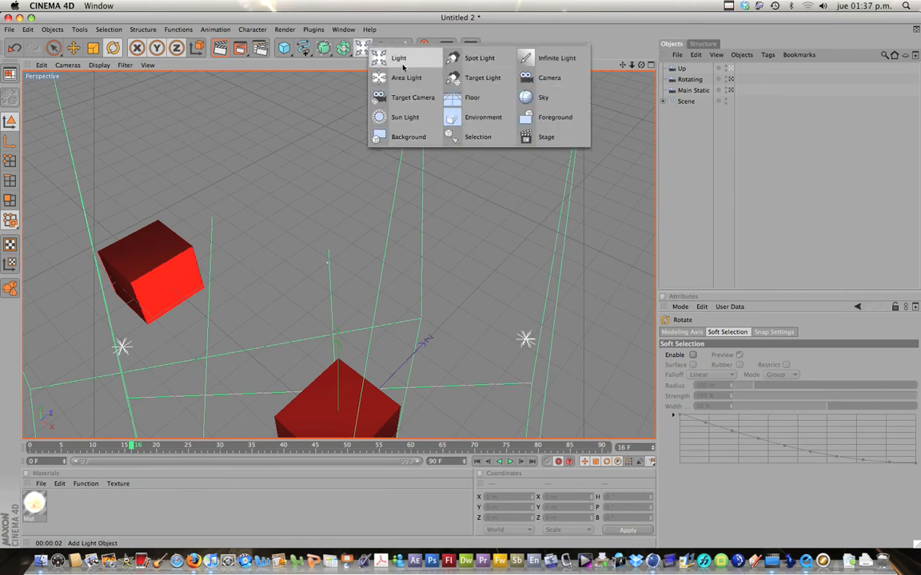
pyautogui.click(531, 137)
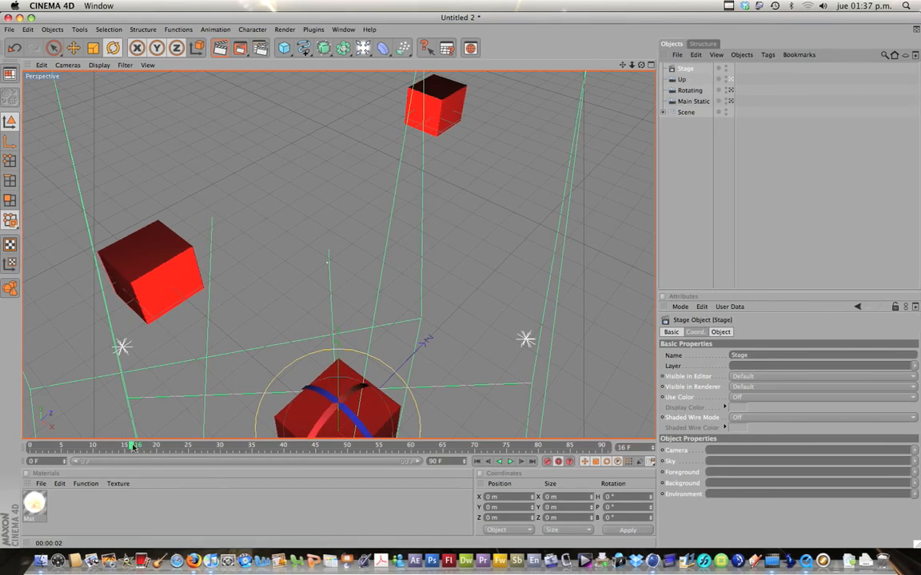
# At frame 0, assign the Main Static camera to the Stage object's Camera property and add a keyframe for it
pyautogui.moveTo(133, 446); pyautogui.dragTo(24, 447)
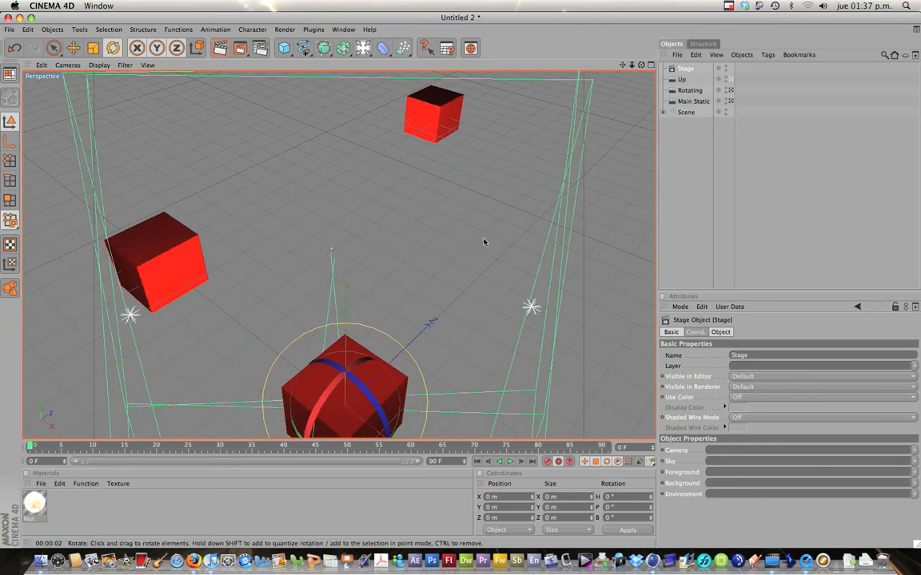
pyautogui.click(686, 102)
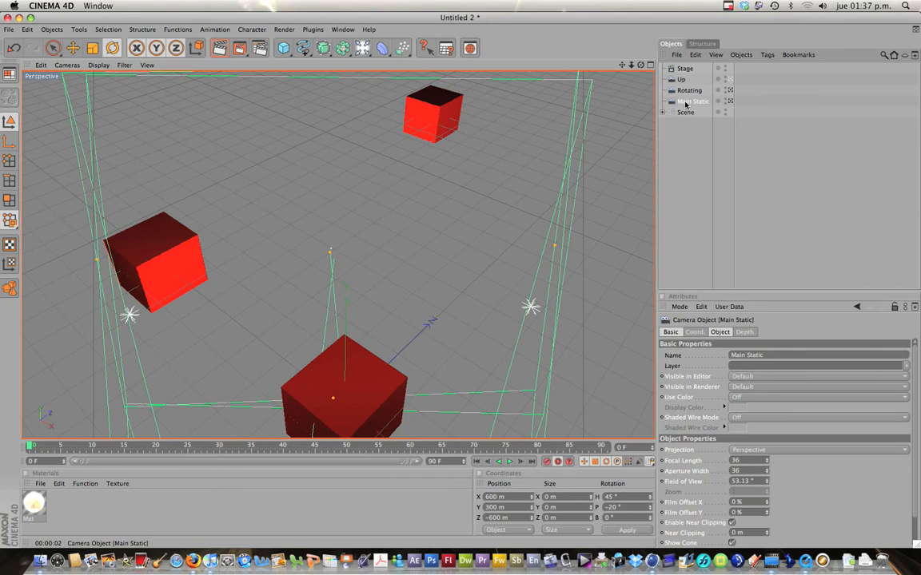
pyautogui.click(682, 70)
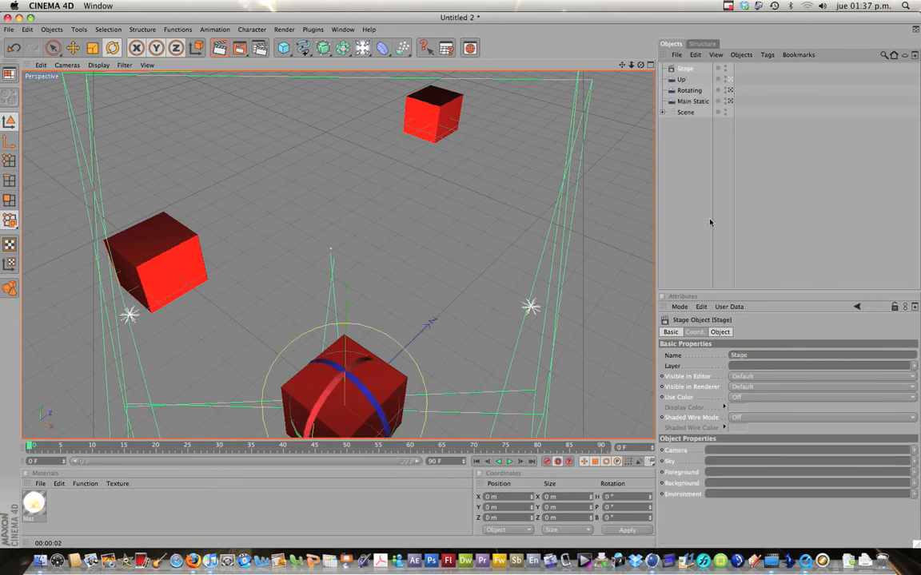
pyautogui.moveTo(684, 101); pyautogui.dragTo(717, 454)
pyautogui.rightClick(663, 454)
pyautogui.moveTo(675, 400)
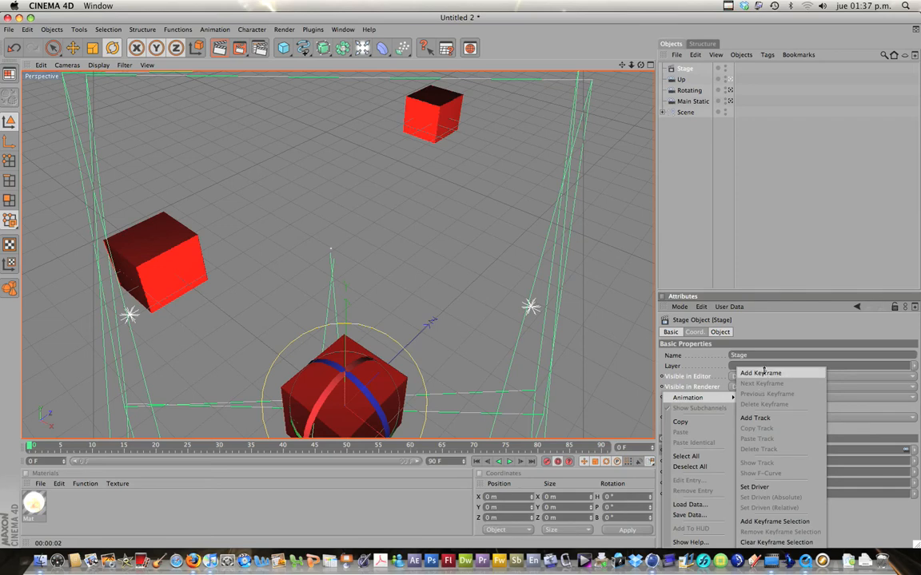
pyautogui.click(758, 374)
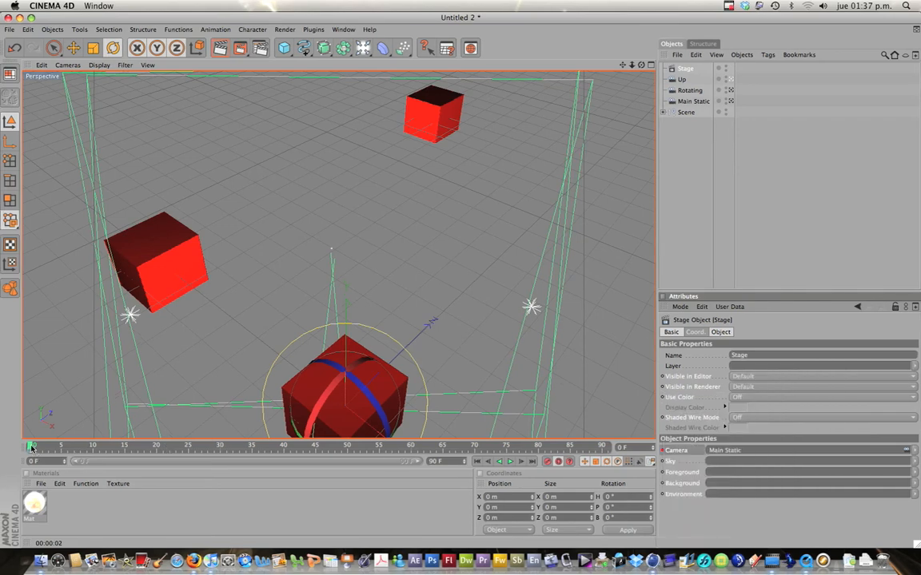
# At frame 25, switch the Stage object's Camera to Rotating and add a keyframe
pyautogui.moveTo(31, 448); pyautogui.dragTo(197, 448)
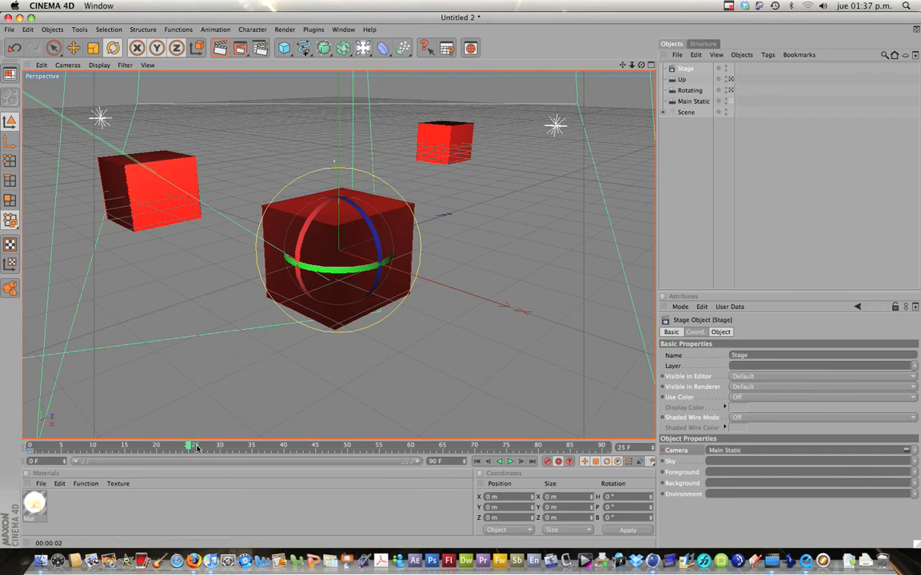
pyautogui.click(697, 94)
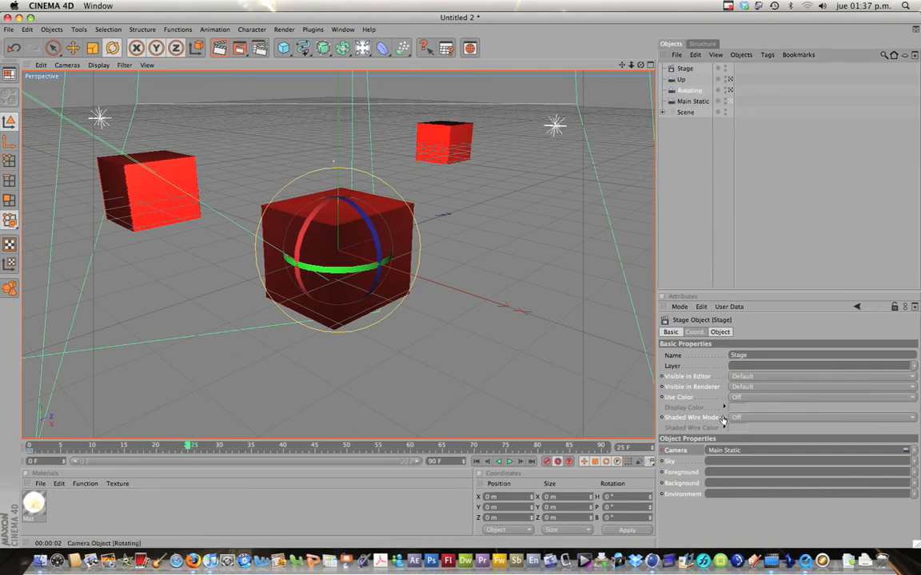
pyautogui.moveTo(721, 444); pyautogui.dragTo(720, 451)
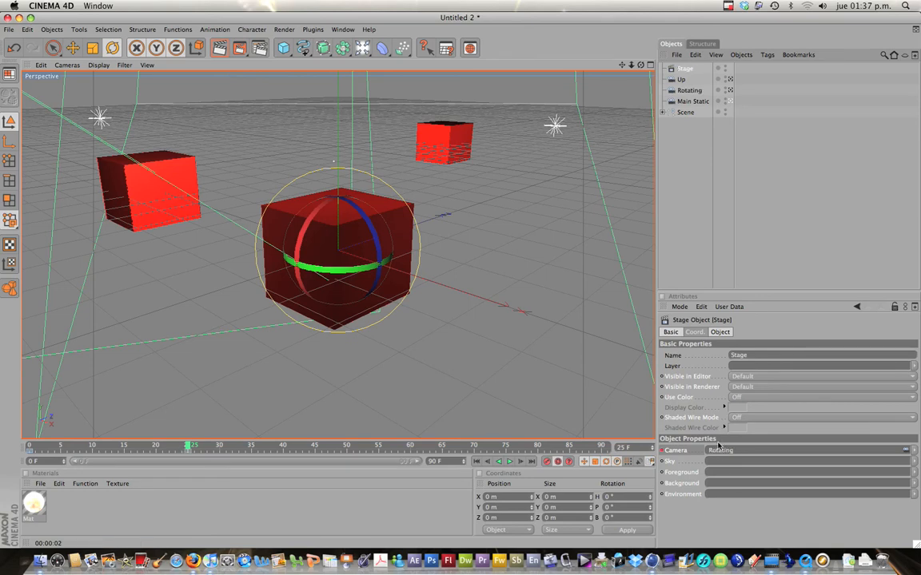
pyautogui.rightClick(664, 451)
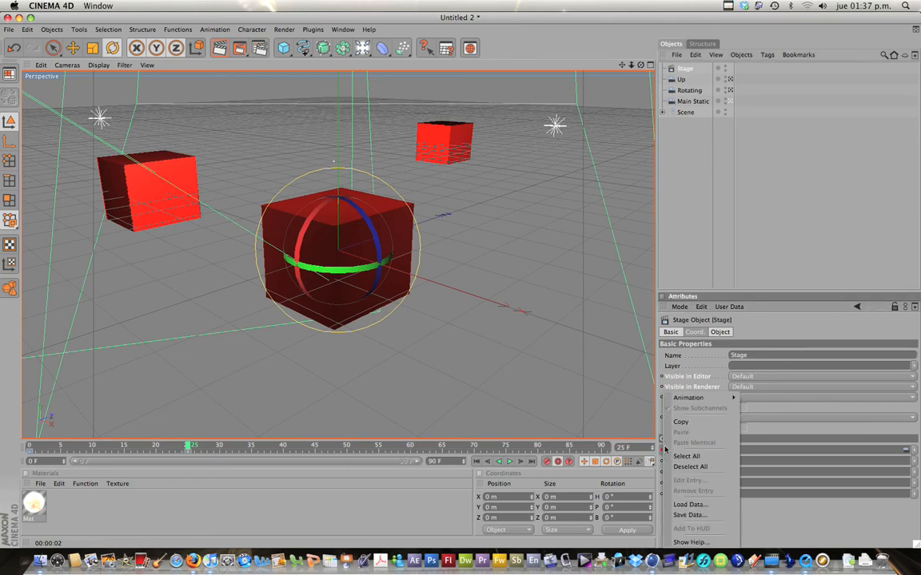
pyautogui.moveTo(686, 398)
pyautogui.click(750, 373)
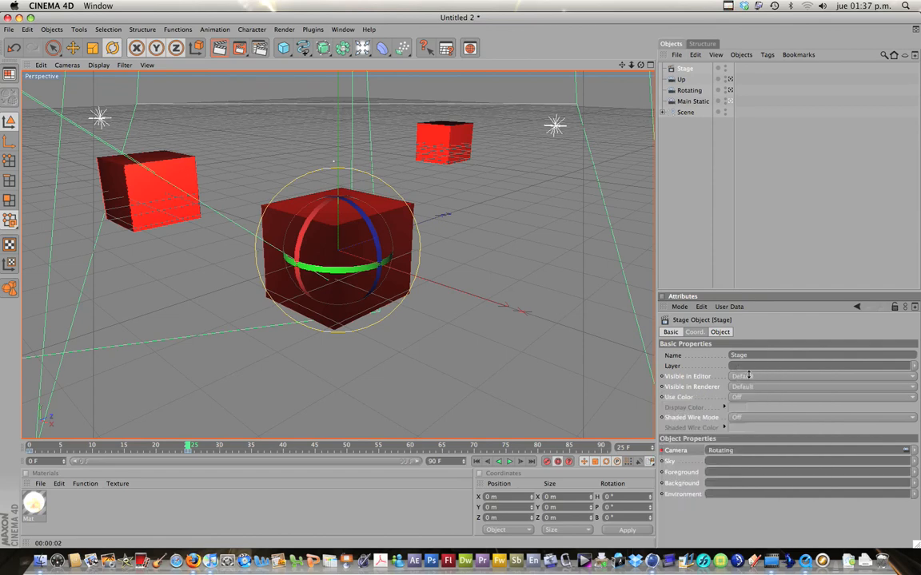
# At frame 45, switch the Stage object's Camera to Up and add a keyframe
pyautogui.moveTo(189, 447); pyautogui.dragTo(318, 444)
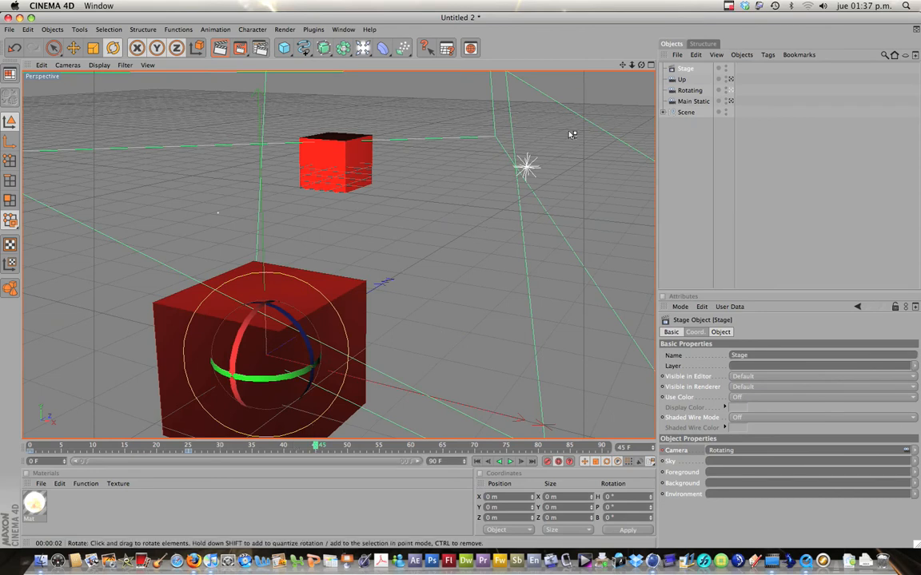
pyautogui.moveTo(682, 79); pyautogui.dragTo(737, 376)
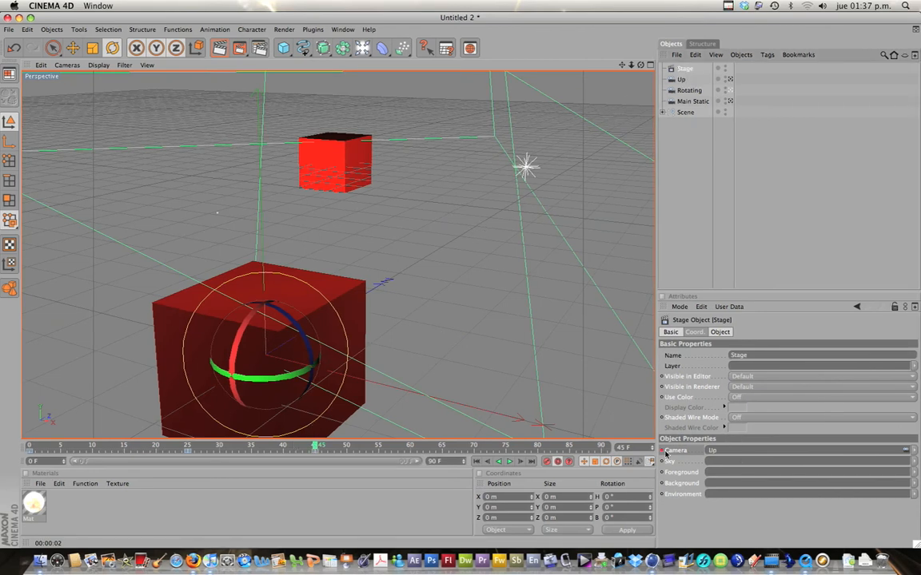
pyautogui.rightClick(719, 397)
pyautogui.moveTo(720, 399)
pyautogui.click(764, 374)
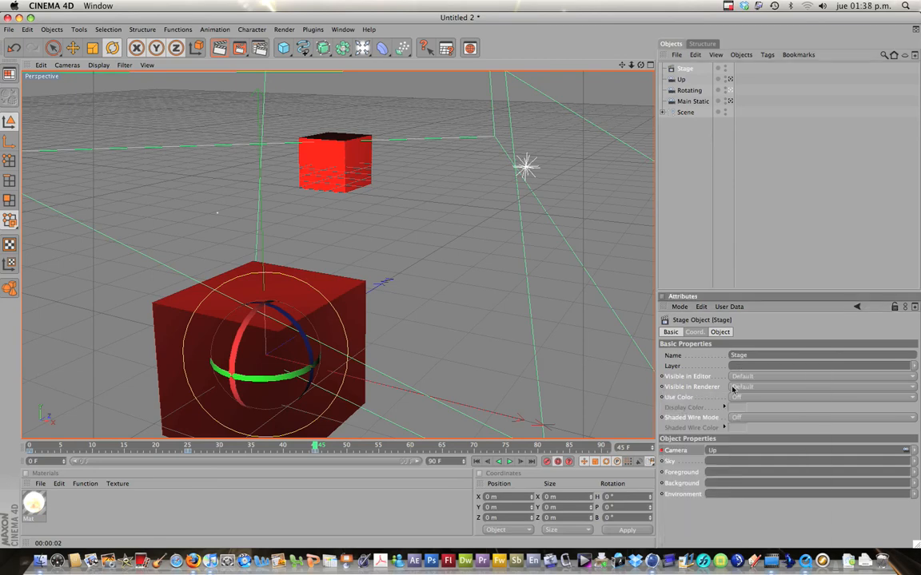
# At frame 70, switch the Stage object's Camera back to Rotating and add a keyframe
pyautogui.moveTo(320, 448); pyautogui.dragTo(474, 444)
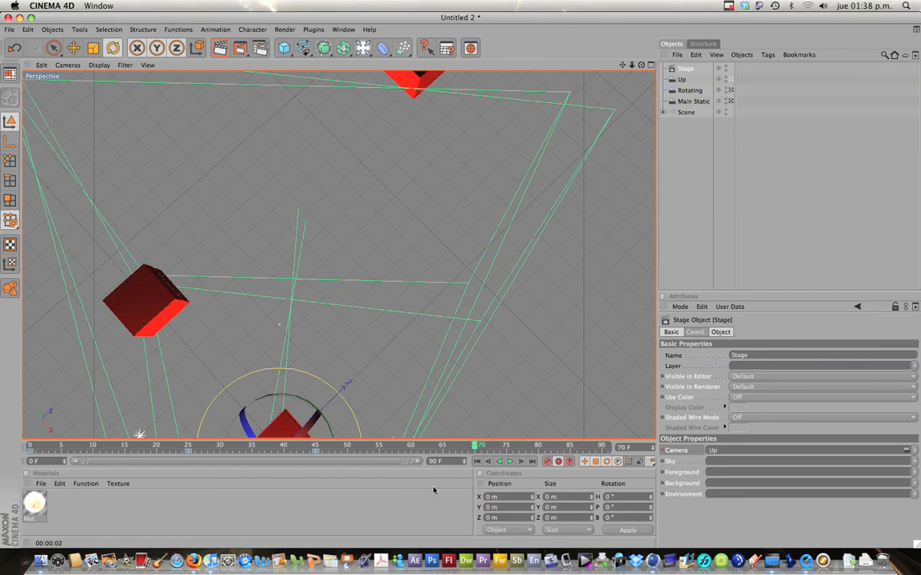
pyautogui.moveTo(689, 92); pyautogui.dragTo(748, 275)
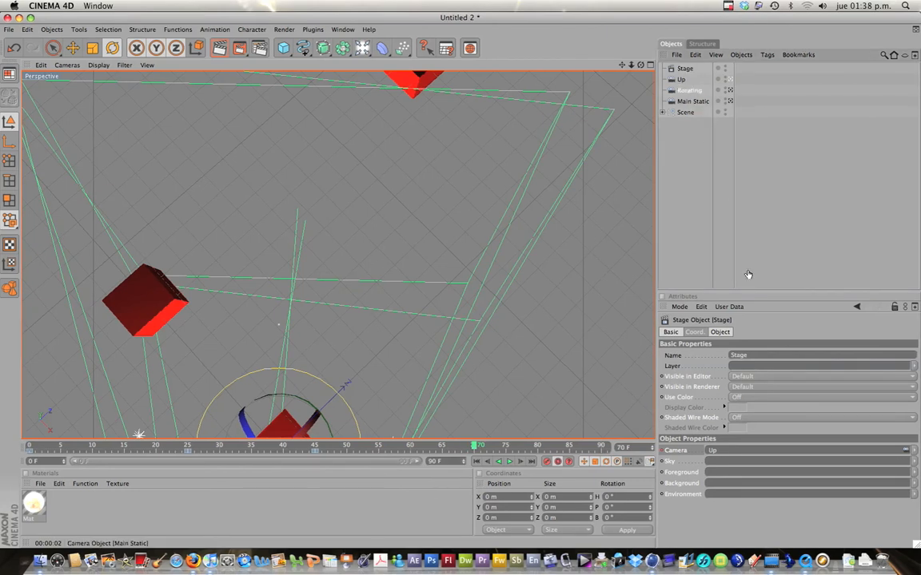
pyautogui.moveTo(718, 416); pyautogui.dragTo(714, 450)
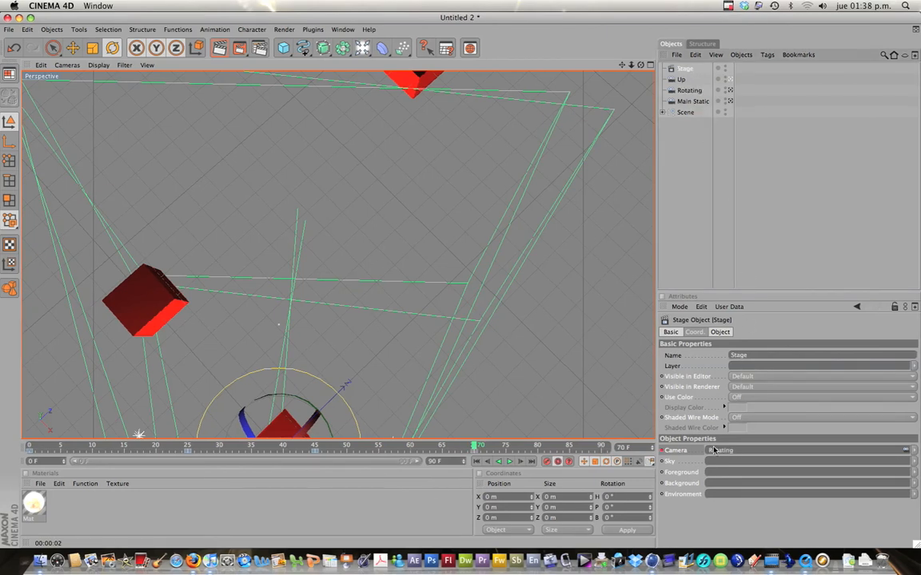
pyautogui.rightClick(662, 452)
pyautogui.moveTo(724, 396)
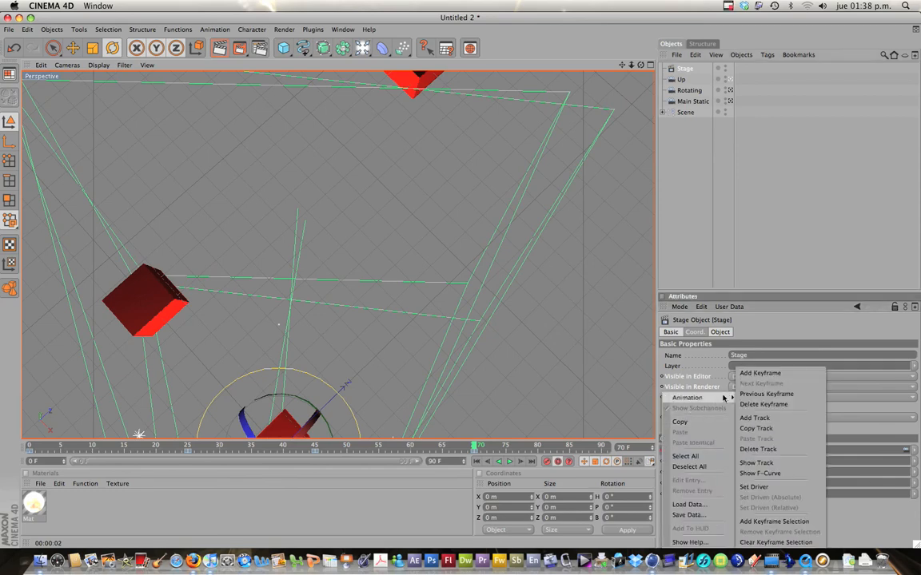
pyautogui.click(755, 372)
# At frame 85, switch the Stage object's Camera back to Main Static and add a keyframe
pyautogui.moveTo(535, 446); pyautogui.dragTo(570, 449)
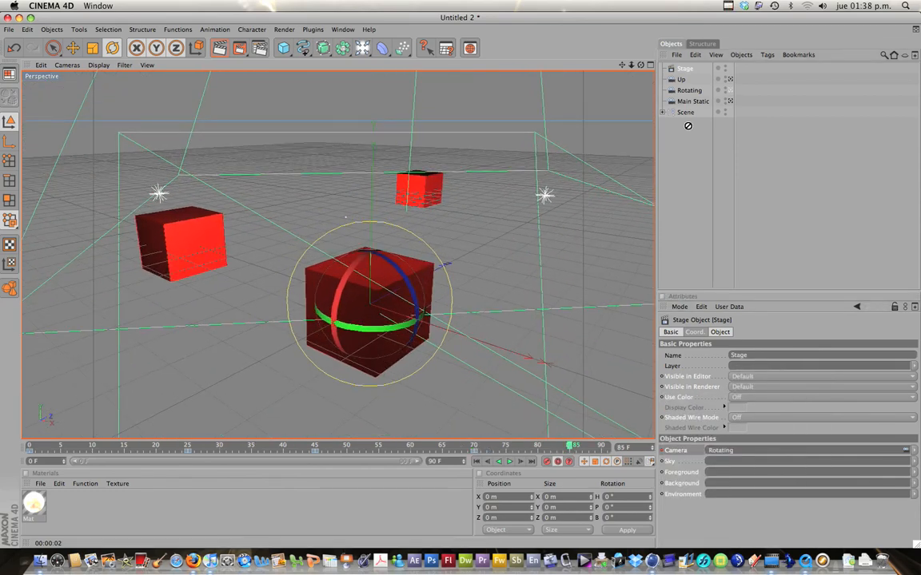
pyautogui.moveTo(726, 441); pyautogui.dragTo(718, 449)
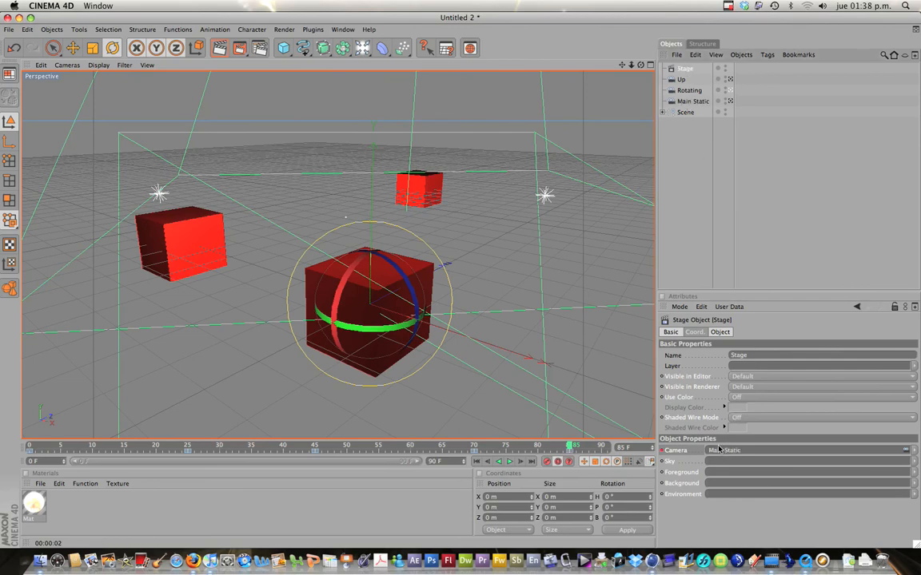
pyautogui.rightClick(663, 453)
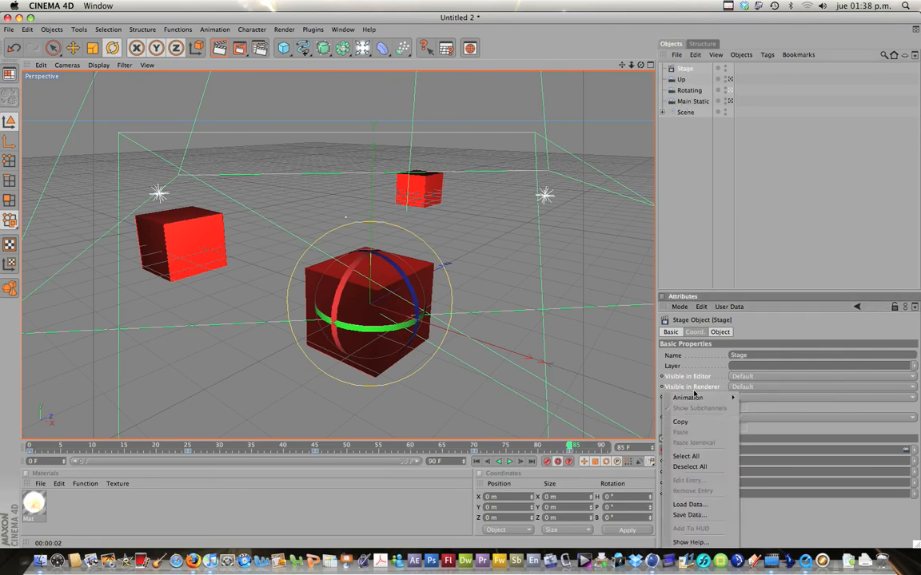
pyautogui.moveTo(693, 398)
pyautogui.click(758, 376)
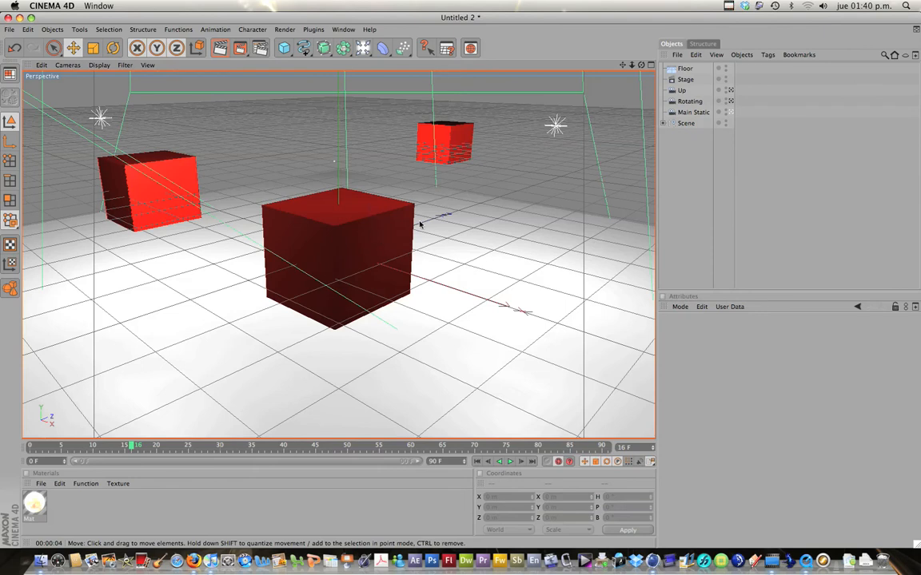
# Select the Up camera in the scene hierarchy
pyautogui.click(681, 90)
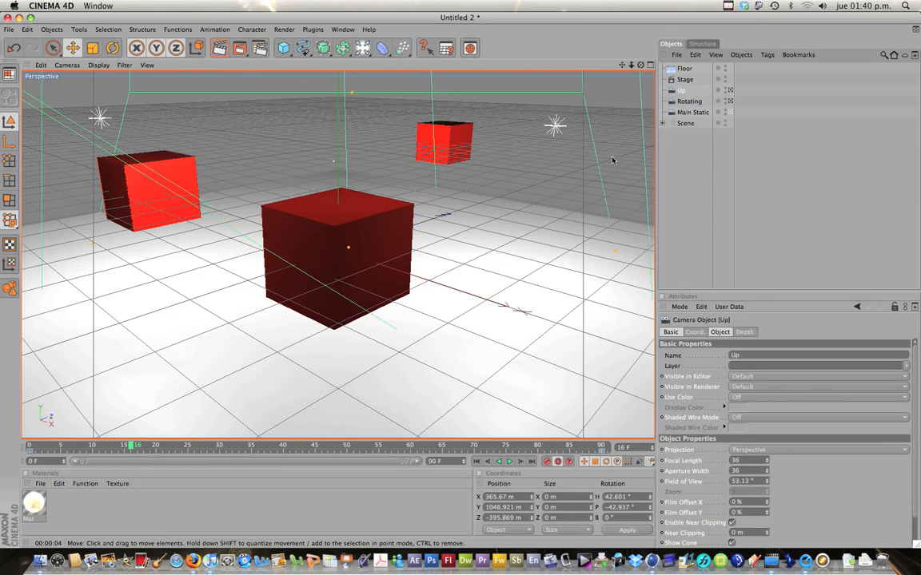